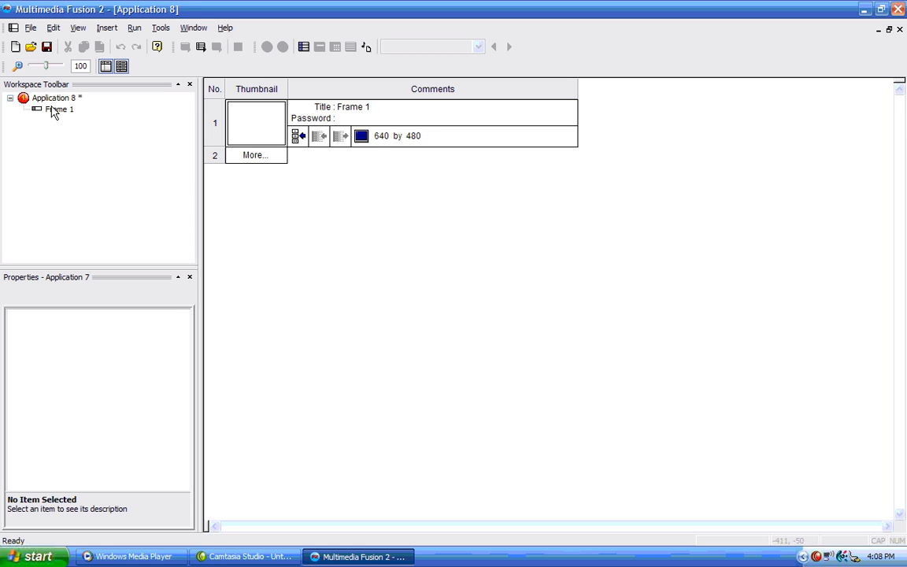
Open Frame 1 for editing and insert an Active object in the frame's upper-left area.
double_click(54, 111)
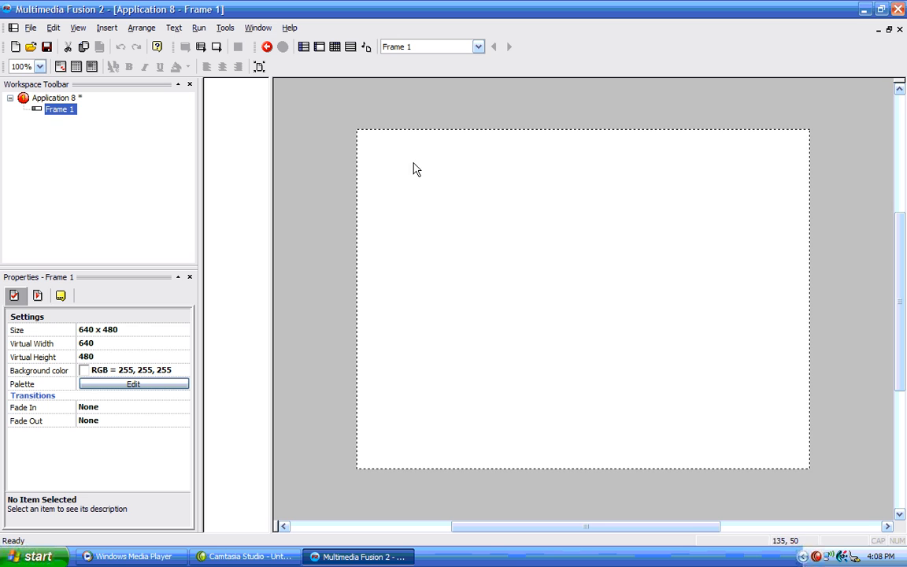
right_click(426, 162)
click(447, 180)
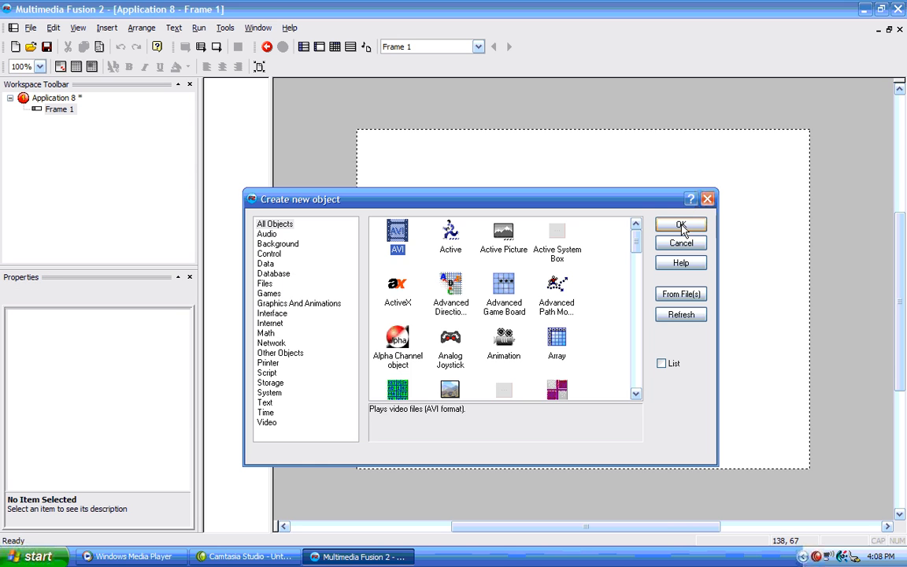
double_click(451, 233)
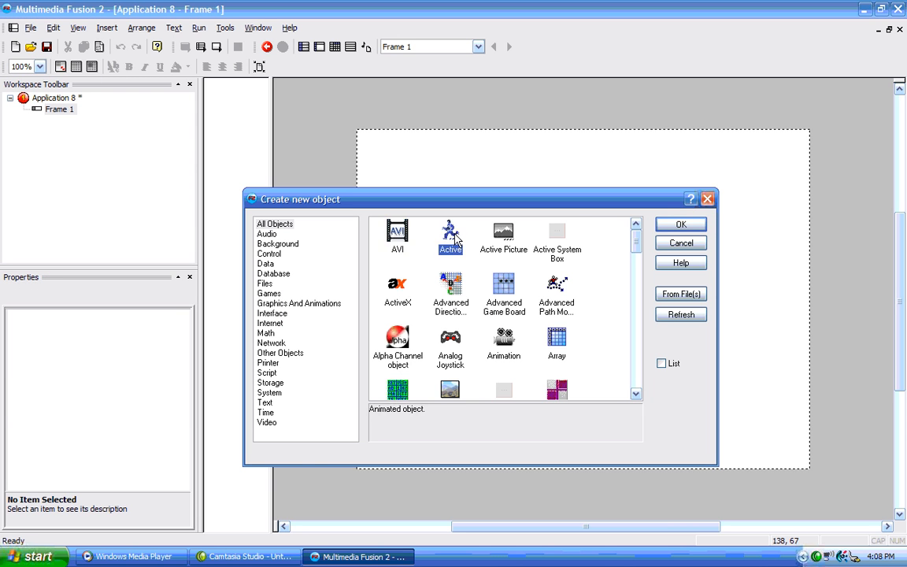
click(440, 200)
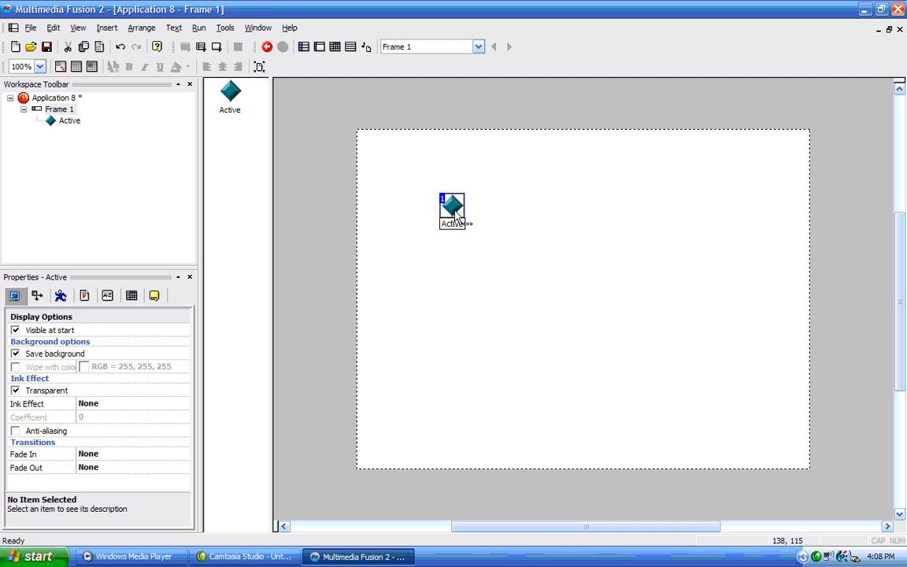
Stretch the Active object downward into a tall, narrow diamond.
click(455, 213)
drag(452, 222, 450, 273)
click(534, 215)
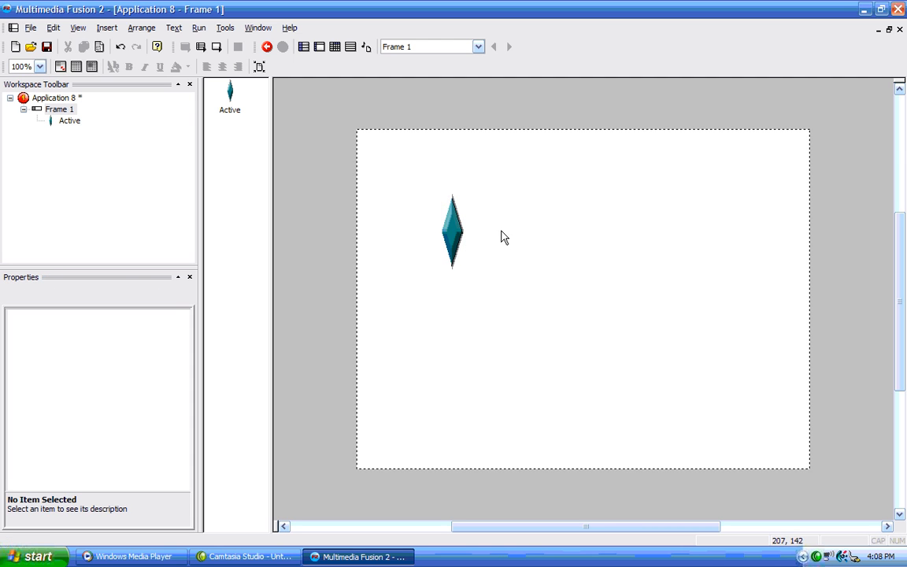
click(453, 230)
click(597, 219)
Insert a Quick Backdrop from the Background category and reshape it into a long, thin platform near the frame's lower-left corner.
right_click(528, 225)
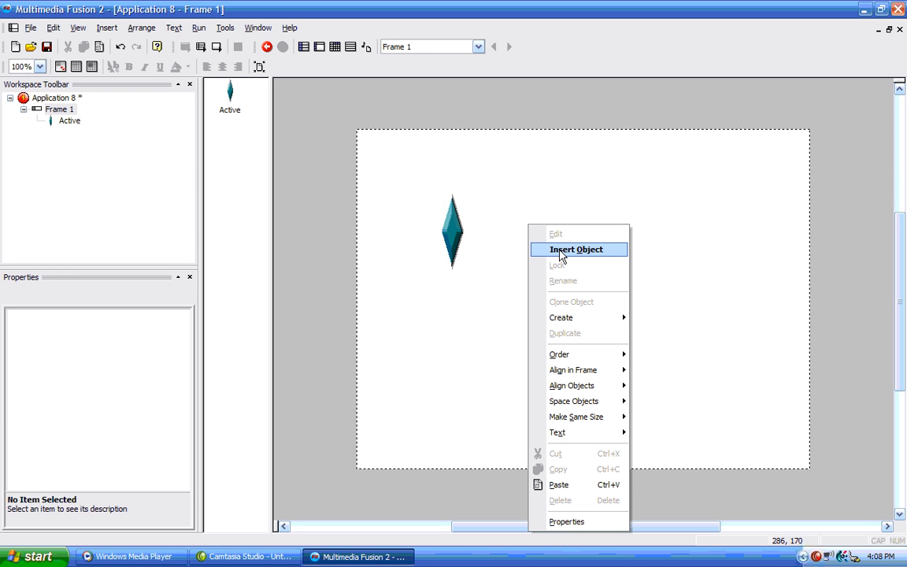
click(561, 252)
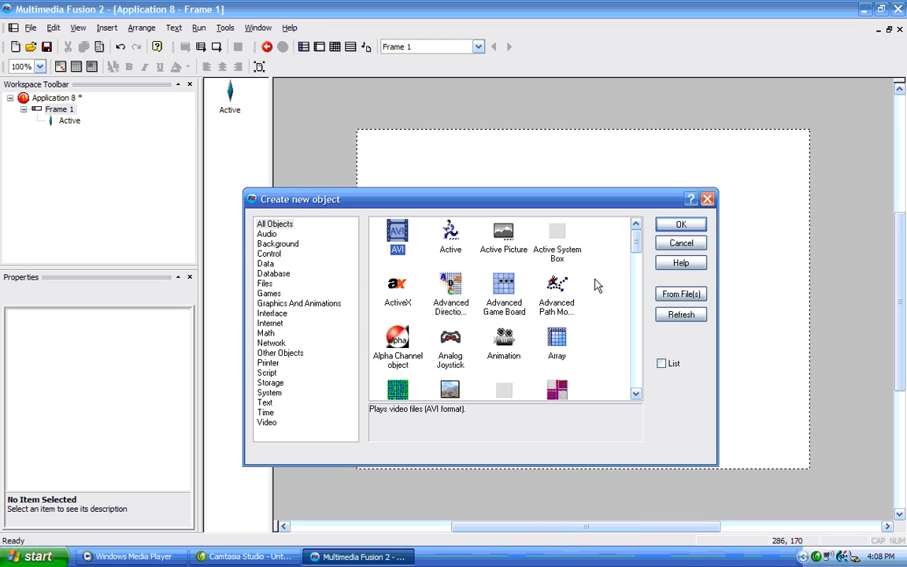
click(271, 244)
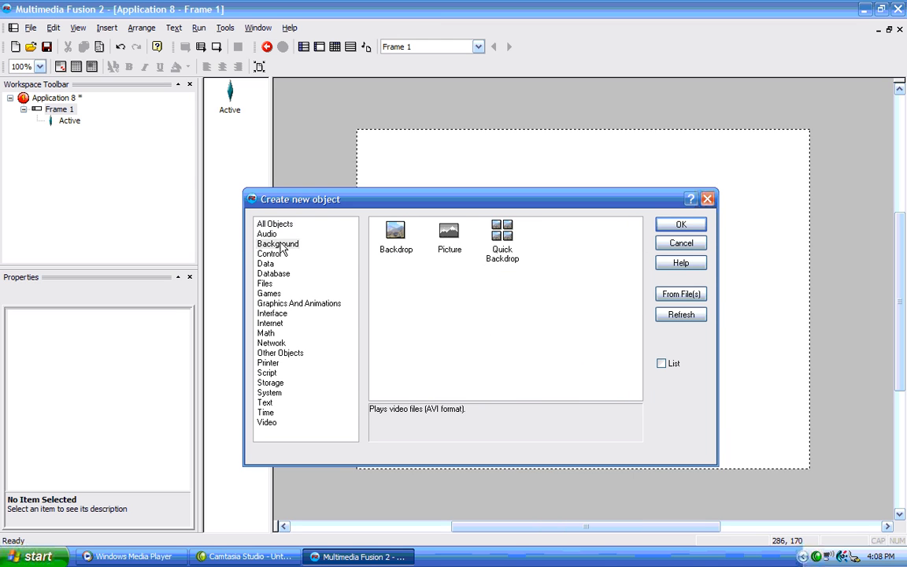
double_click(502, 244)
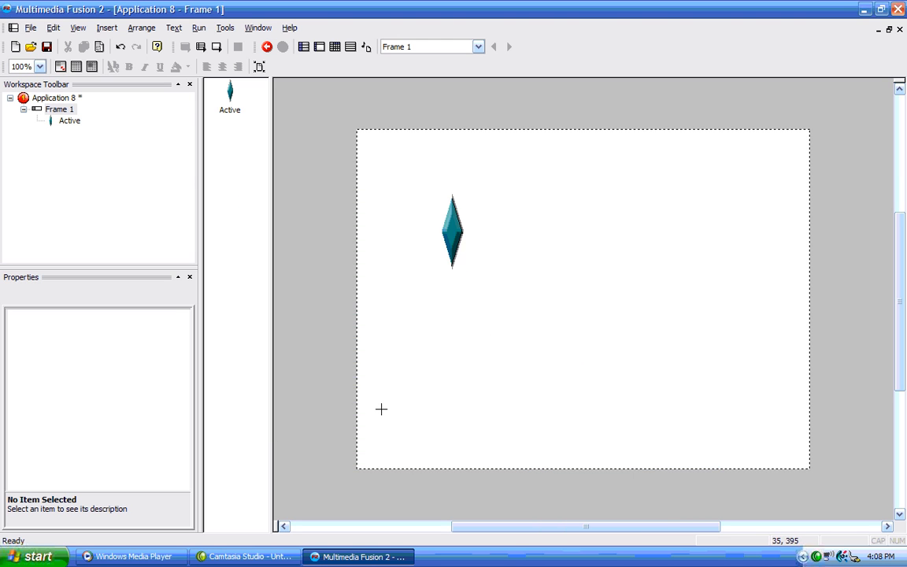
click(390, 383)
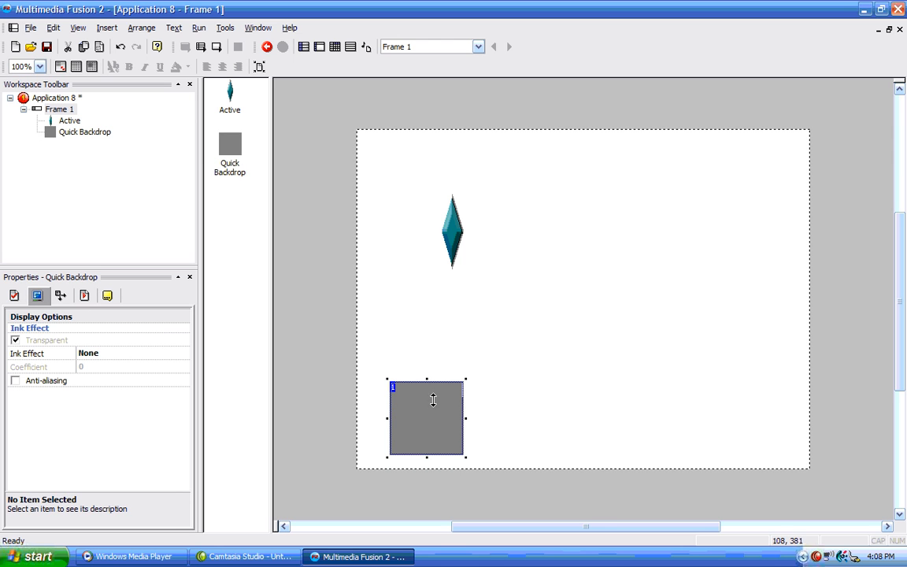
drag(426, 455, 531, 454)
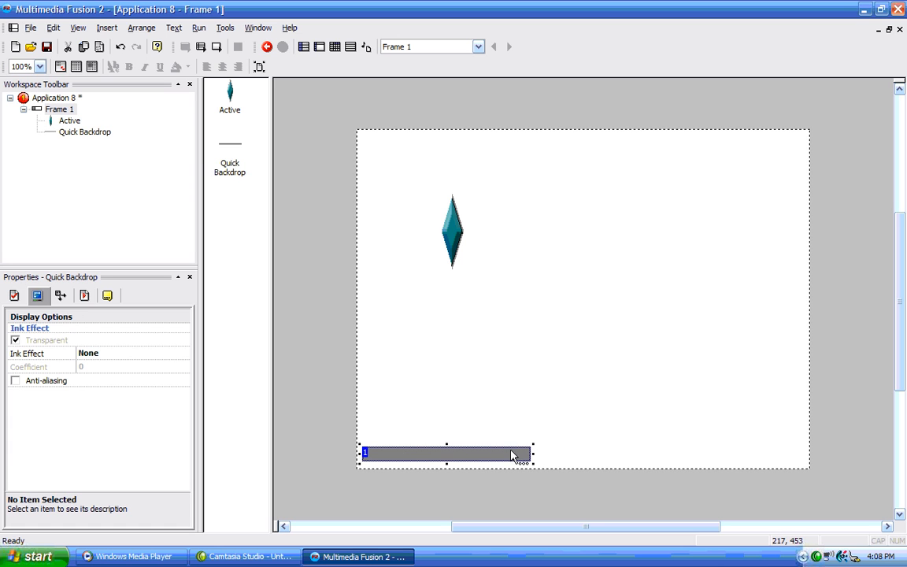
Clone the platform with 2 rows and 1 column, then place the copy higher to its right and shorten it to about half the length.
right_click(513, 451)
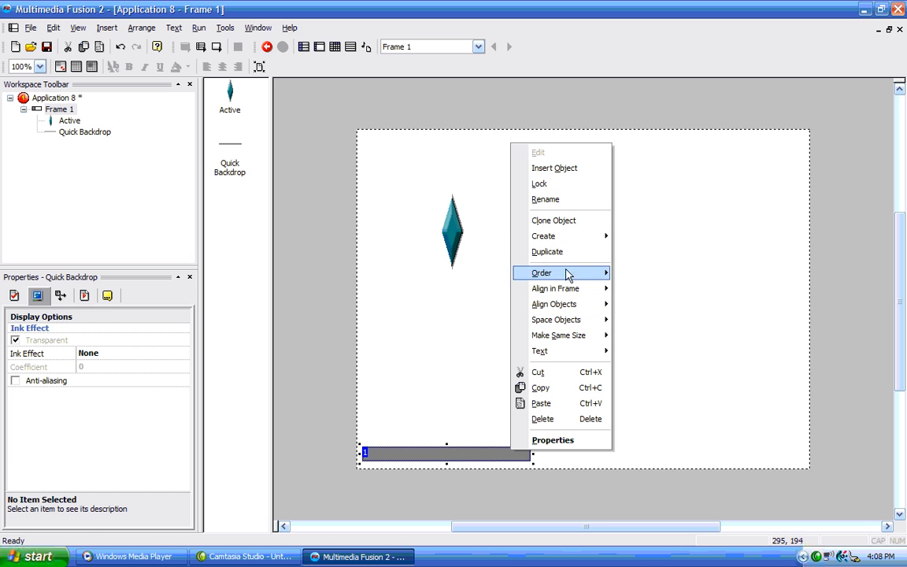
click(566, 225)
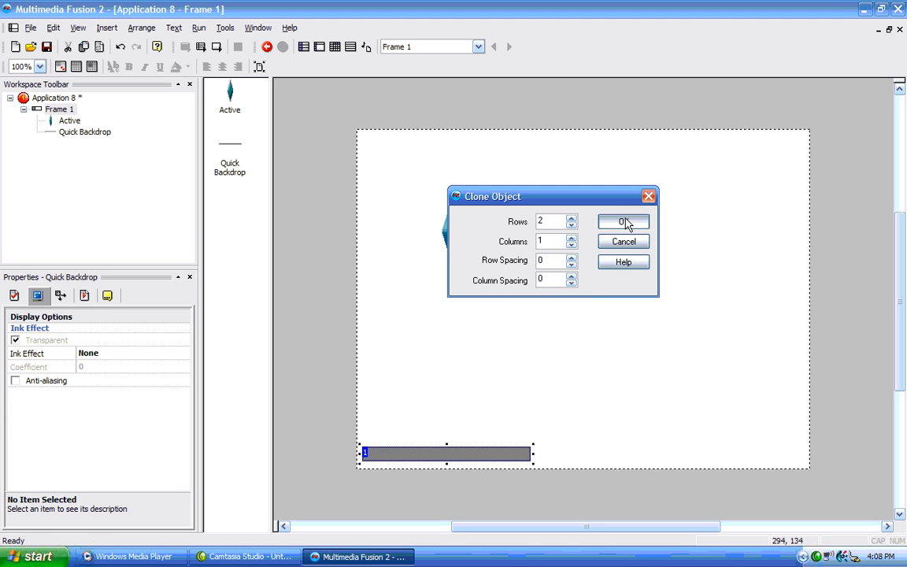
click(627, 222)
mouse_move(517, 472)
mouse_down()
mouse_move(573, 472)
mouse_move(712, 394)
mouse_up()
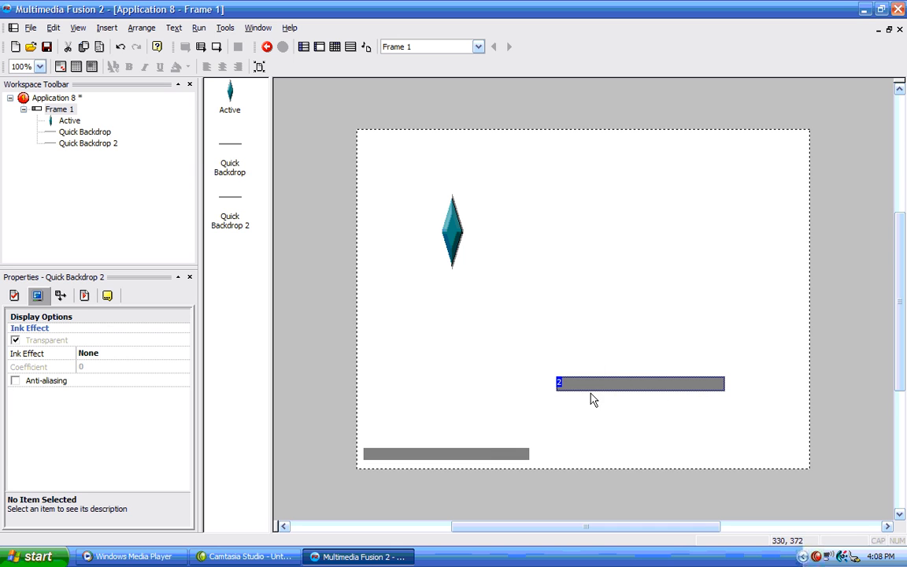
click(708, 386)
drag(724, 391, 618, 411)
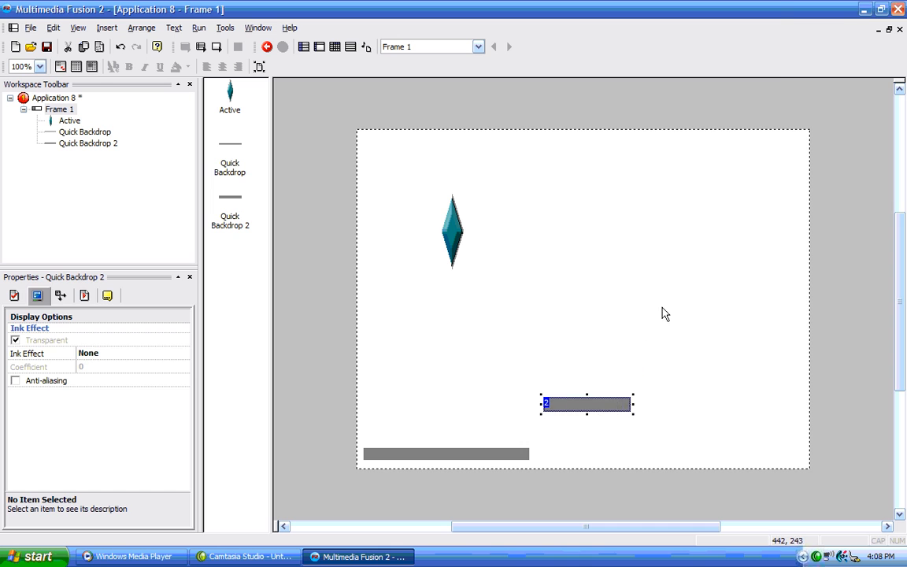
Clone the short platform with 2 rows and 1 column, placing the copy higher to its right and lengthening it toward the frame's right edge.
right_click(675, 304)
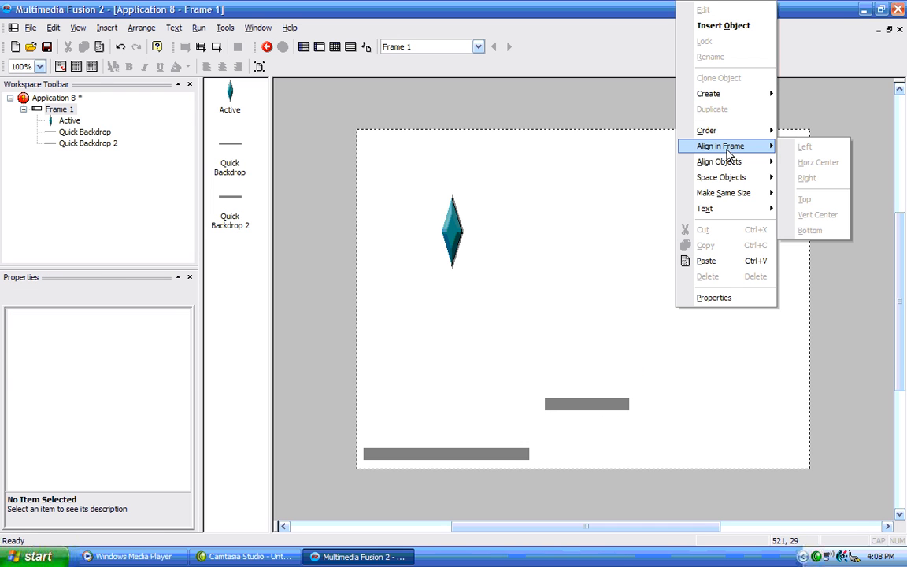
right_click(587, 406)
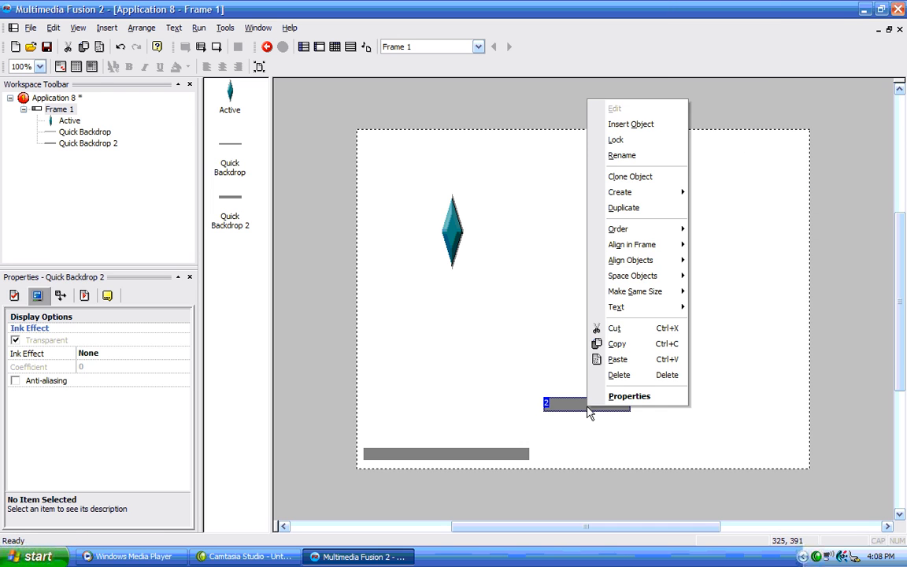
click(629, 176)
text(2)
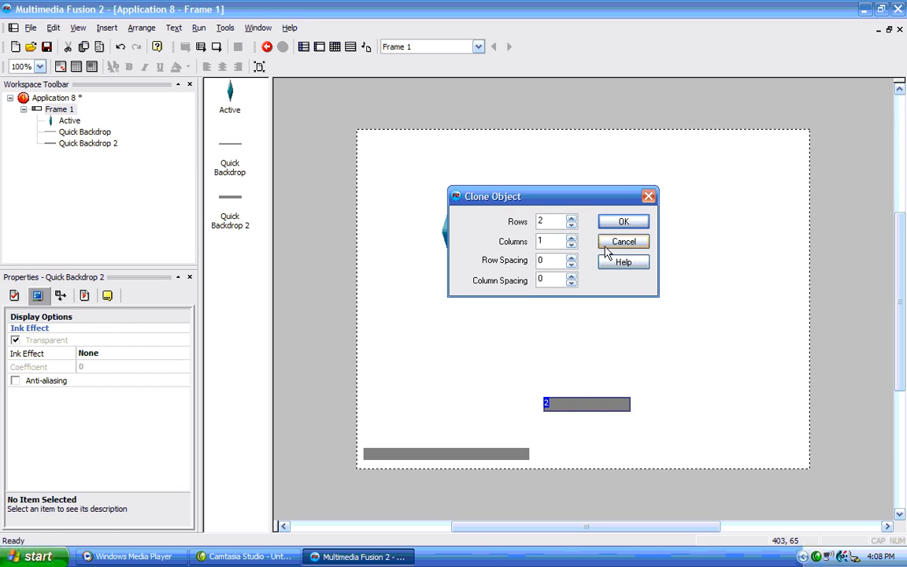
click(627, 223)
drag(600, 422, 786, 376)
Clone the highest platform with 2 rows and 1 column and place the copy directly above it with a clear gap.
right_click(681, 273)
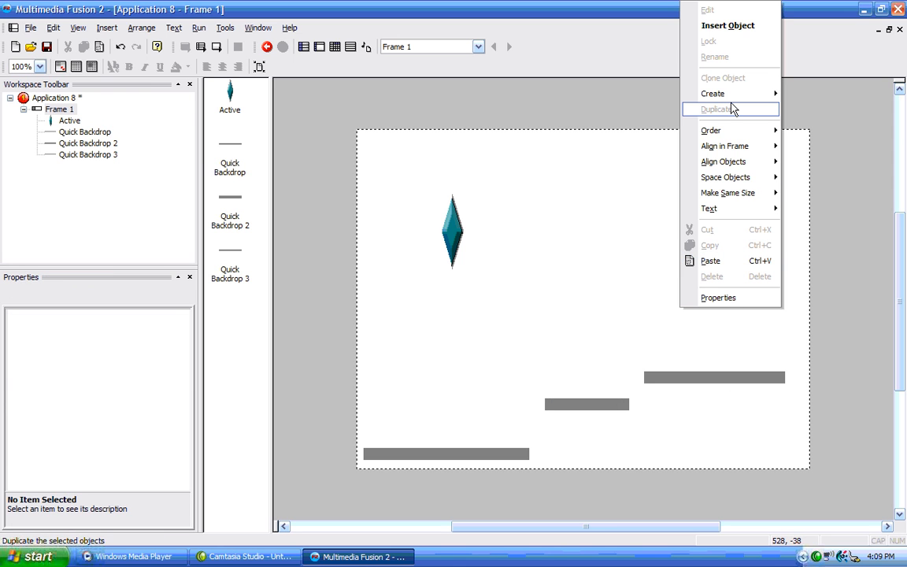
click(703, 379)
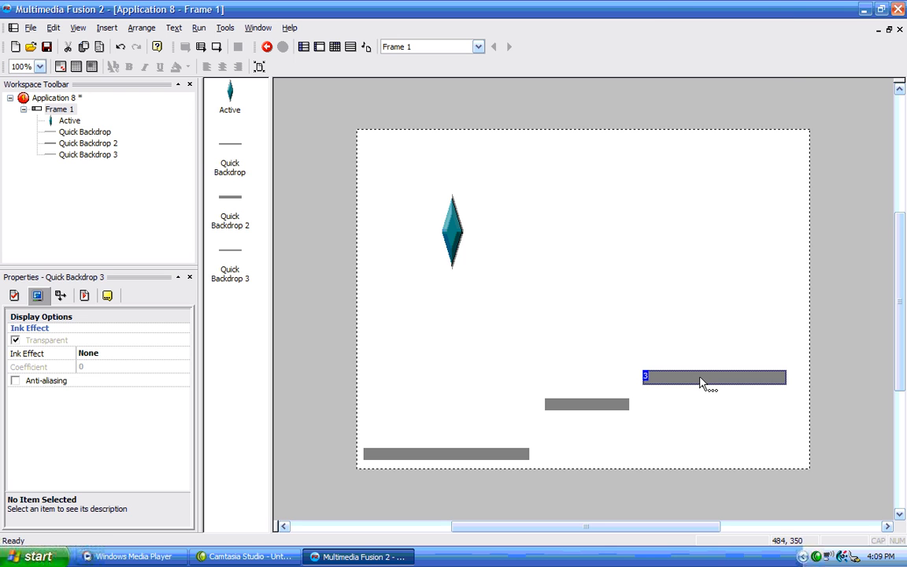
right_click(701, 383)
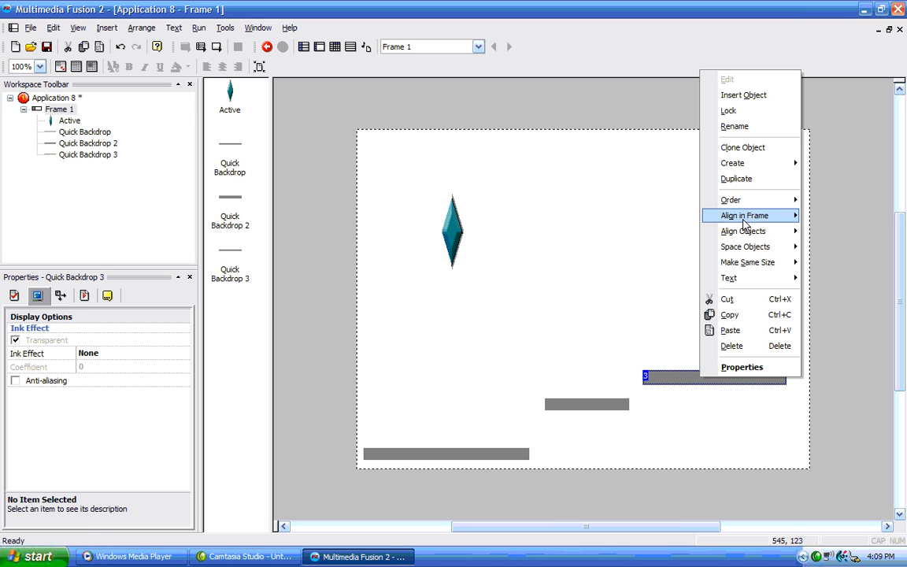
click(756, 149)
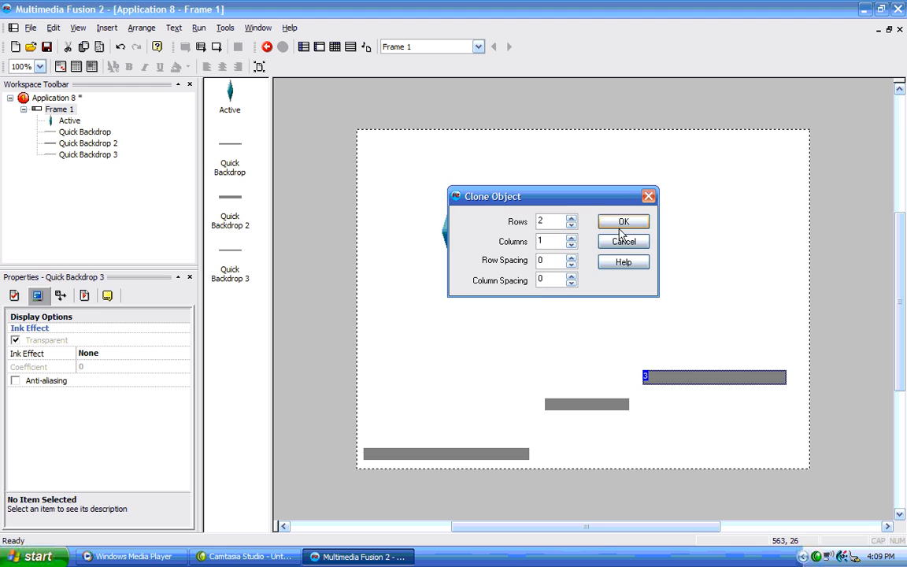
click(627, 225)
mouse_move(684, 388)
mouse_down()
mouse_move(702, 318)
mouse_move(685, 307)
mouse_move(676, 321)
mouse_move(680, 259)
mouse_move(684, 310)
mouse_up()
click(611, 284)
click(669, 265)
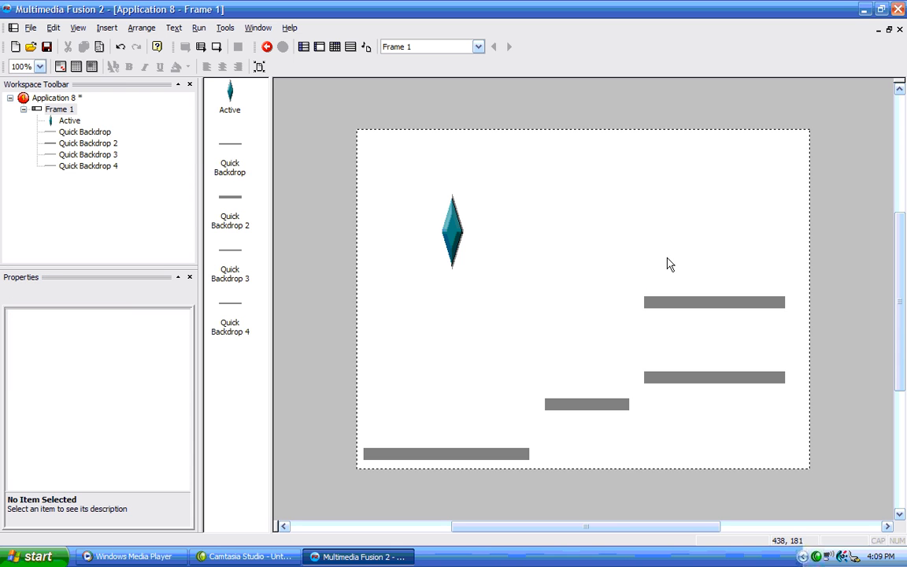
Move the Active object slightly down and left, and set its movement type to Platform.
scroll(665, 263, up, 1)
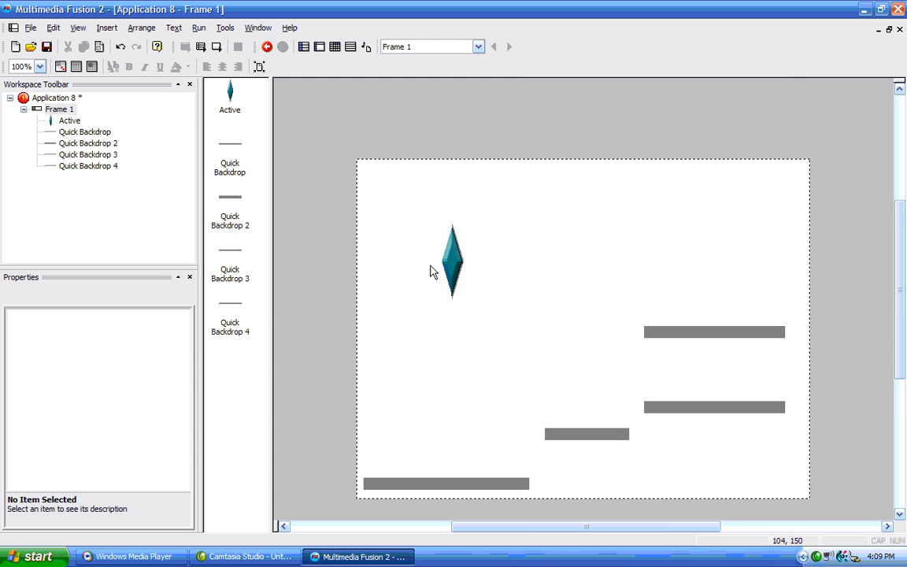
drag(455, 262, 435, 287)
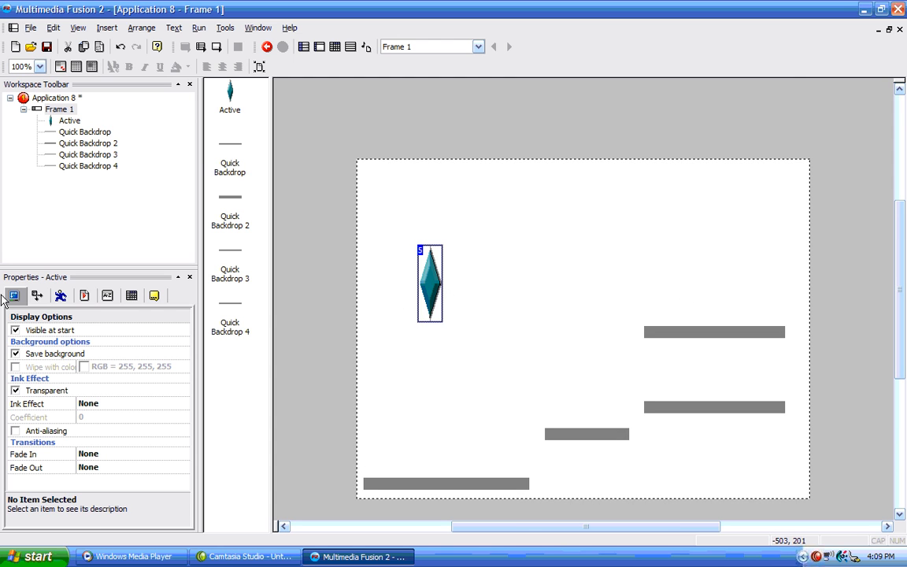
click(61, 298)
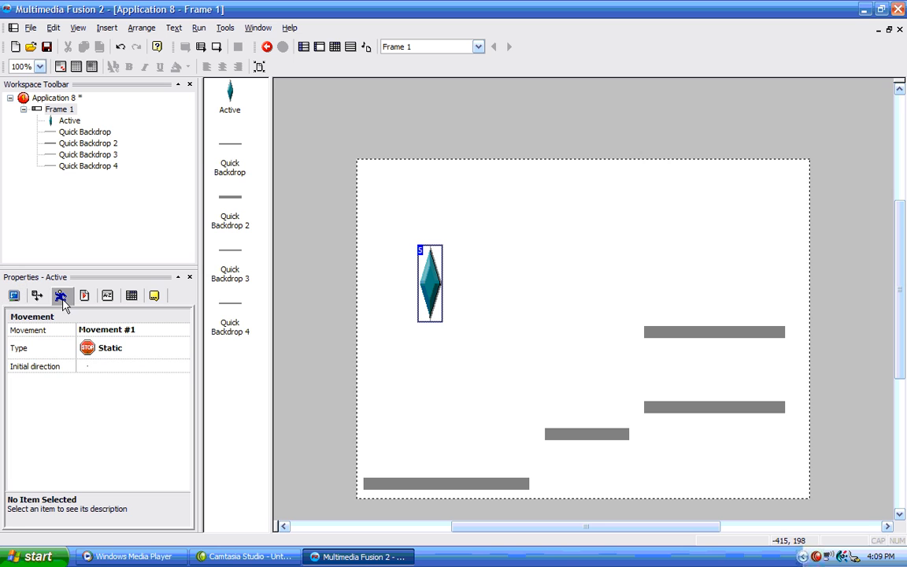
click(182, 347)
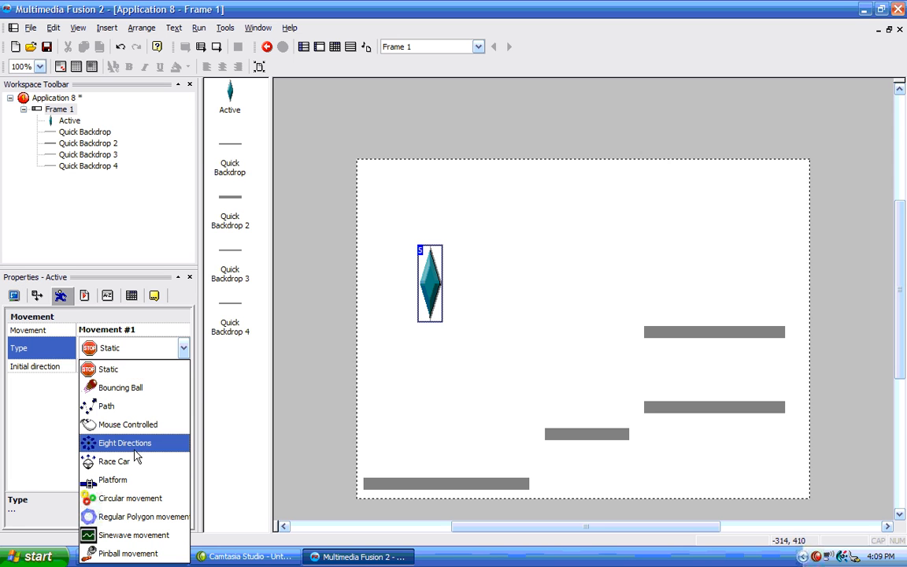
click(106, 480)
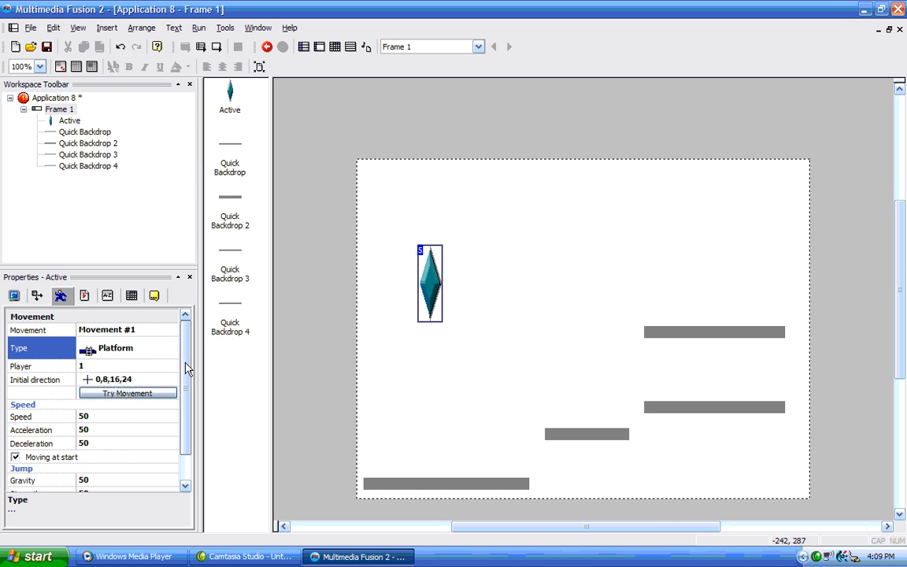
Examine the Active object's Platform movement settings, including the jump gravity, strength and control options.
scroll(183, 366, down, 1)
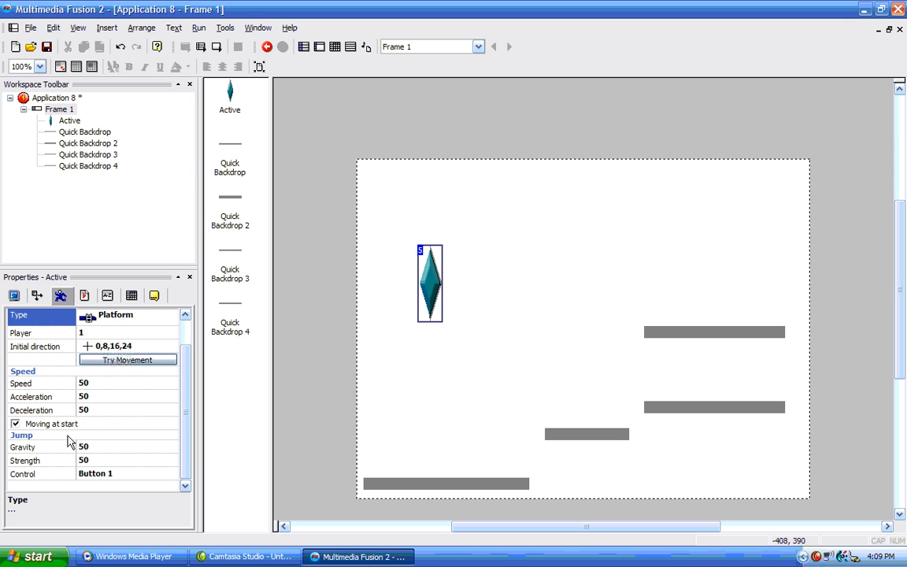
click(120, 476)
click(120, 475)
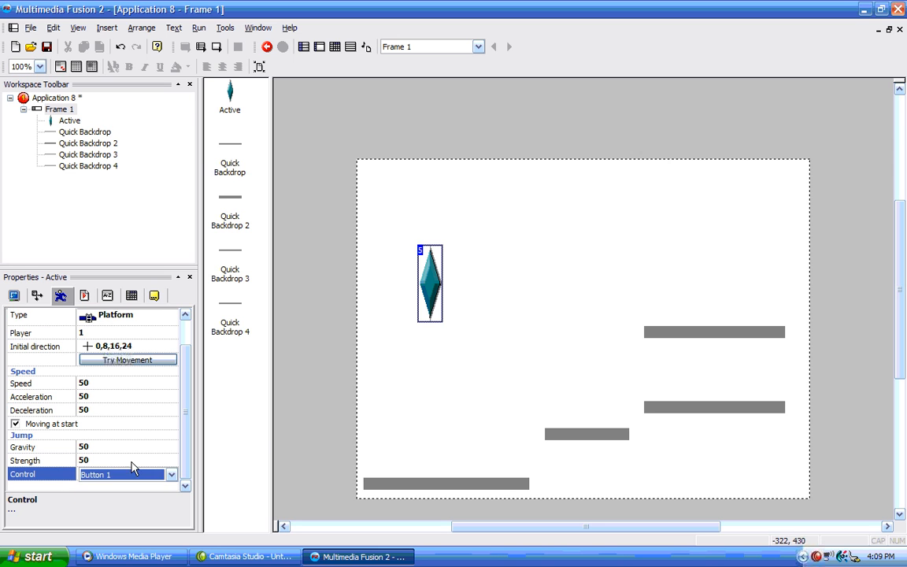
click(392, 359)
click(427, 304)
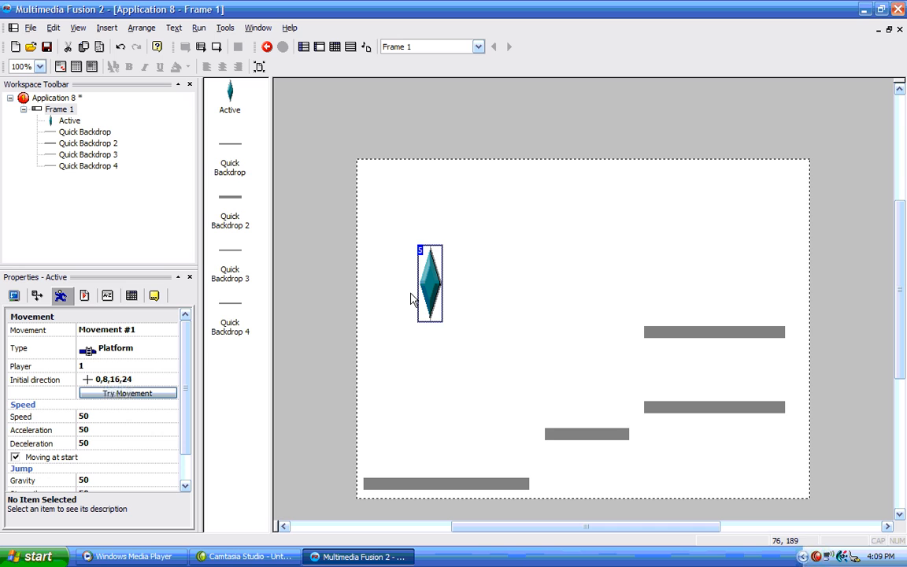
click(486, 489)
click(486, 445)
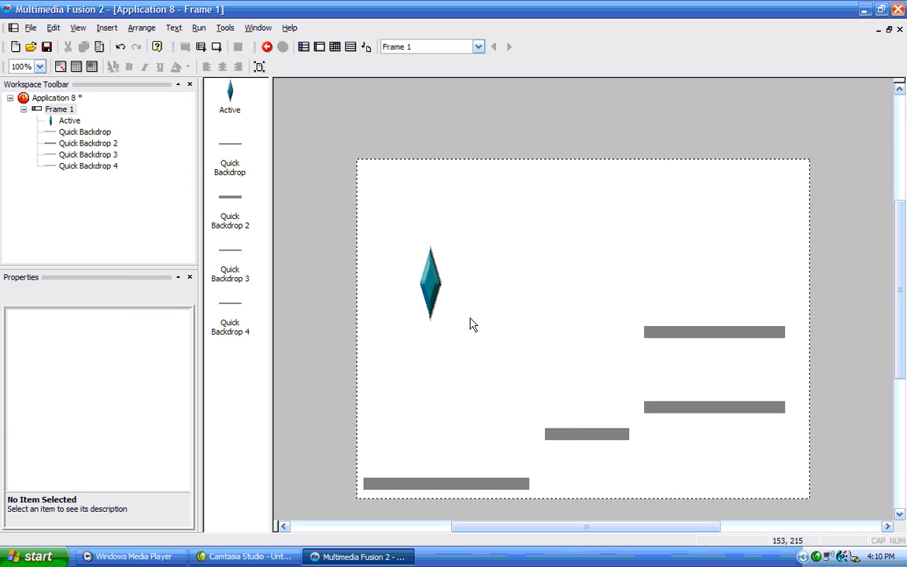
click(430, 287)
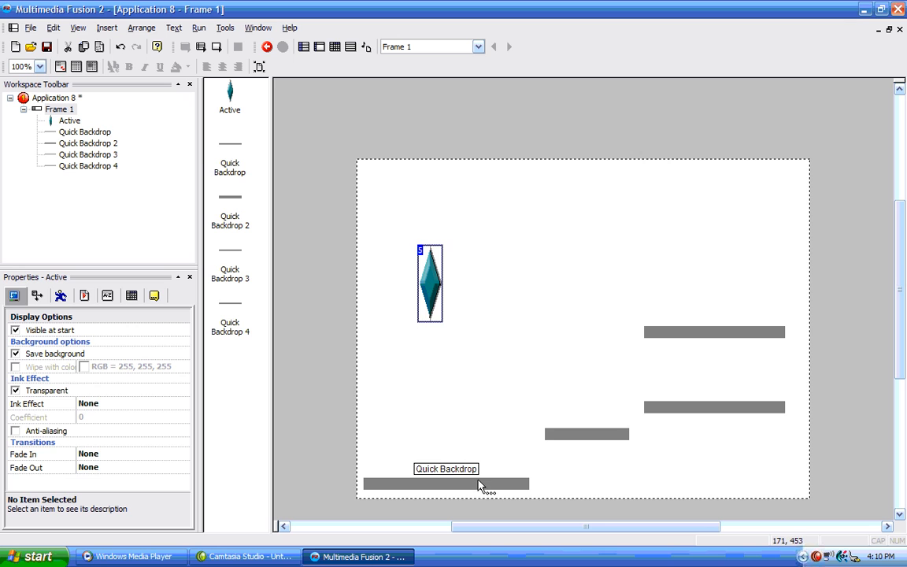
click(471, 433)
Open the event editor for Frame 1.
click(65, 111)
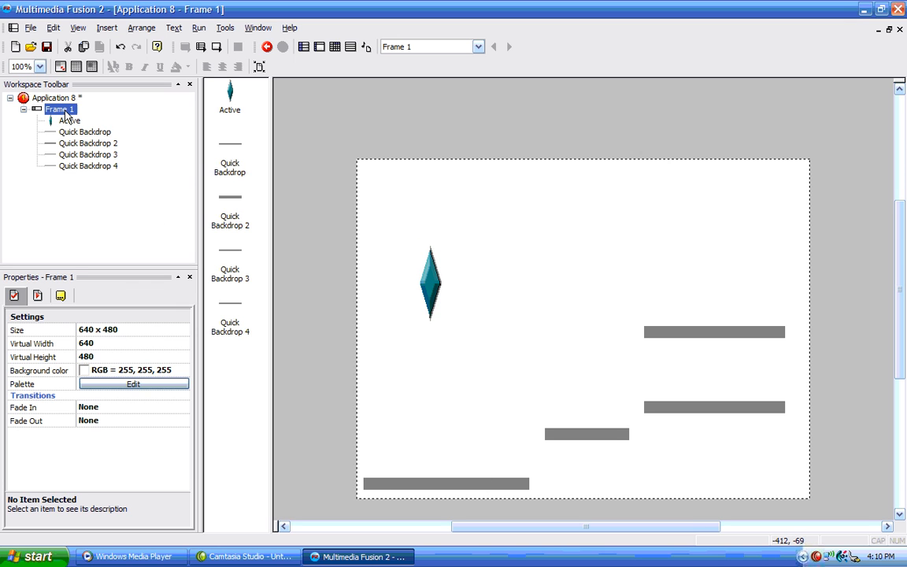
click(66, 112)
click(115, 124)
click(336, 48)
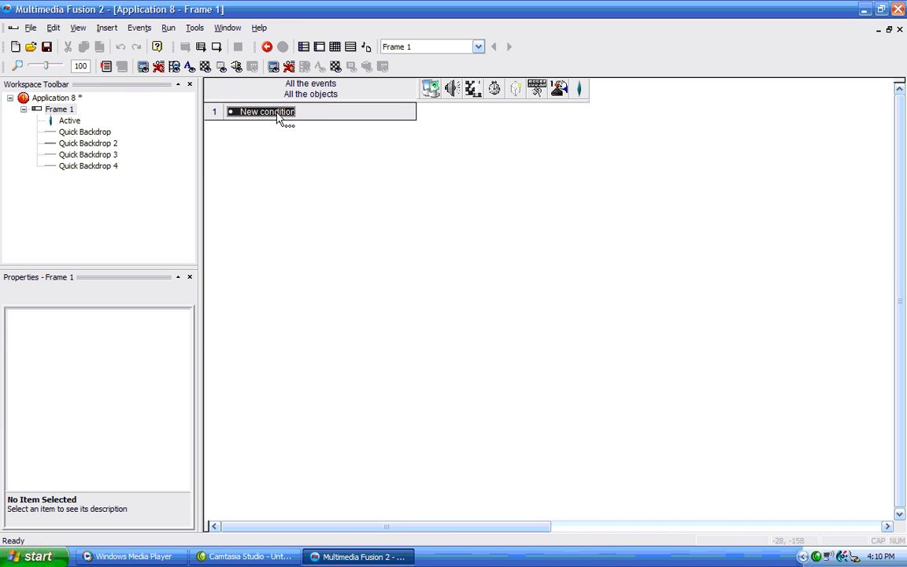
Add a new event condition that tests whether the Active object collides with a backdrop.
click(268, 112)
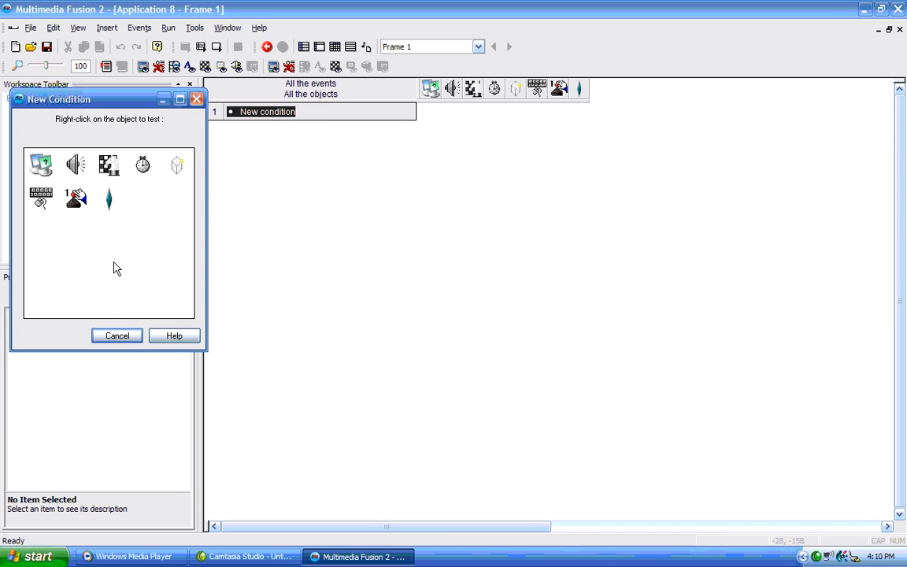
right_click(111, 201)
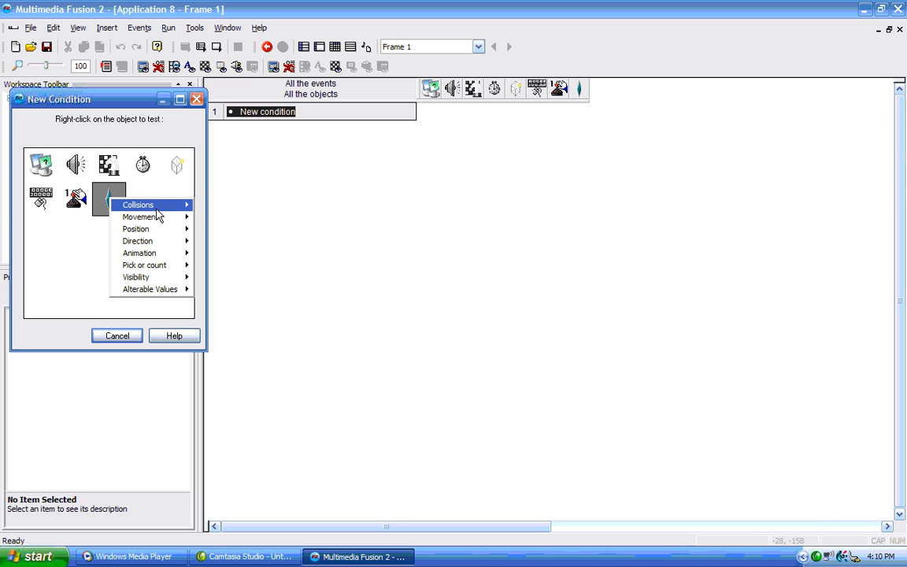
mouse_move(164, 206)
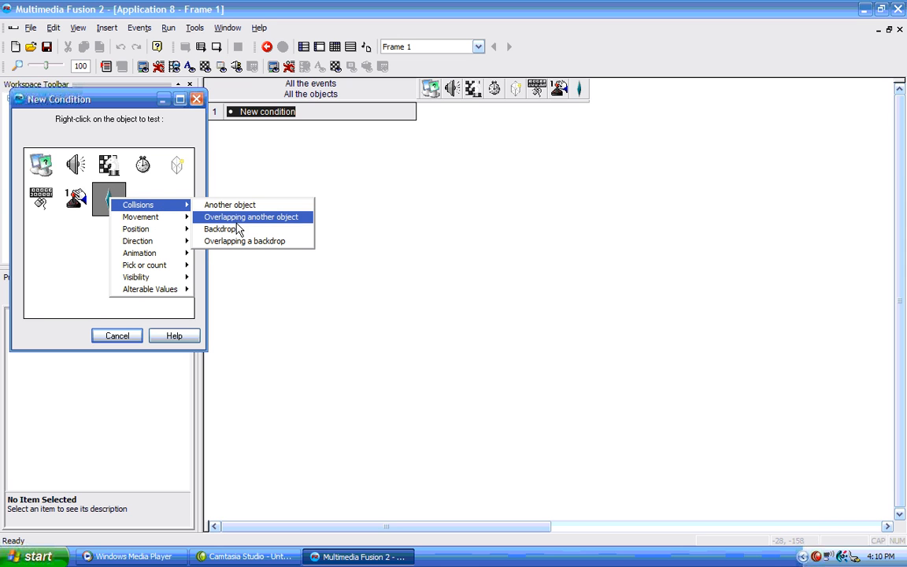
click(237, 232)
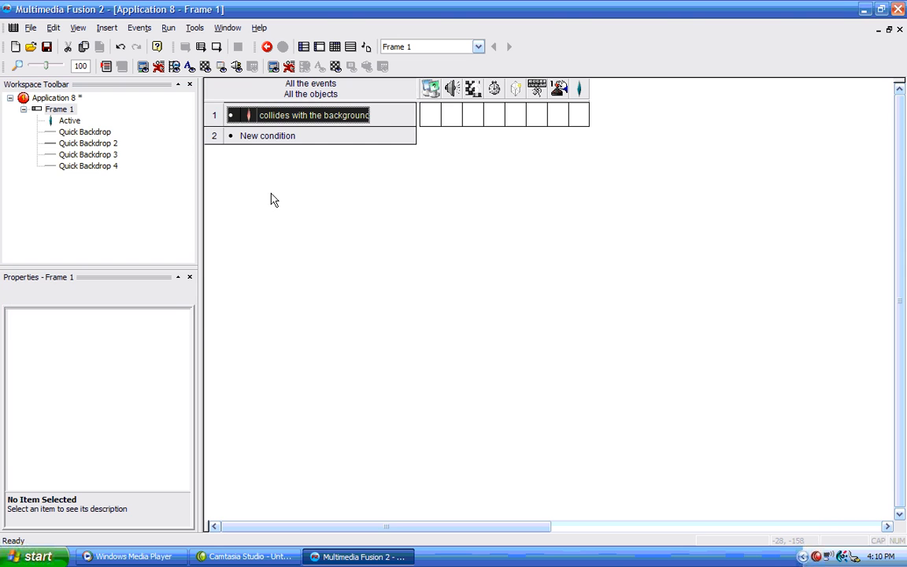
Assign a Movement action to the Active object in the background collision event.
click(585, 114)
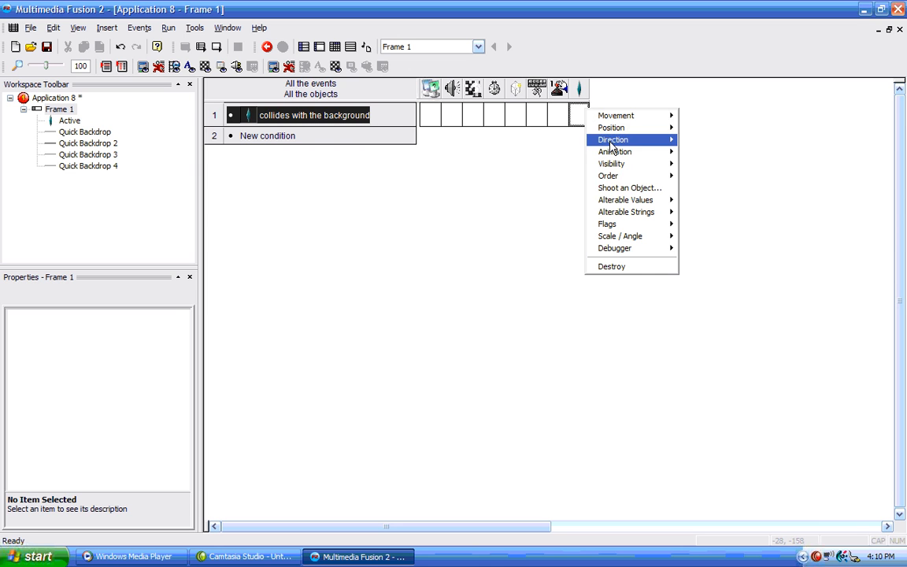
mouse_move(635, 118)
click(697, 116)
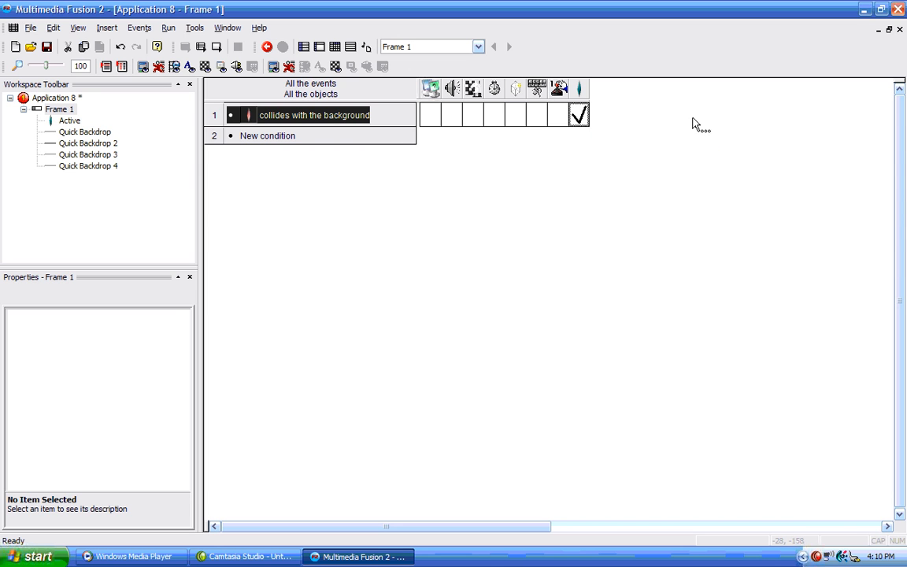
Return to the frame editor for Frame 1, test-run the application and close the run window.
double_click(61, 112)
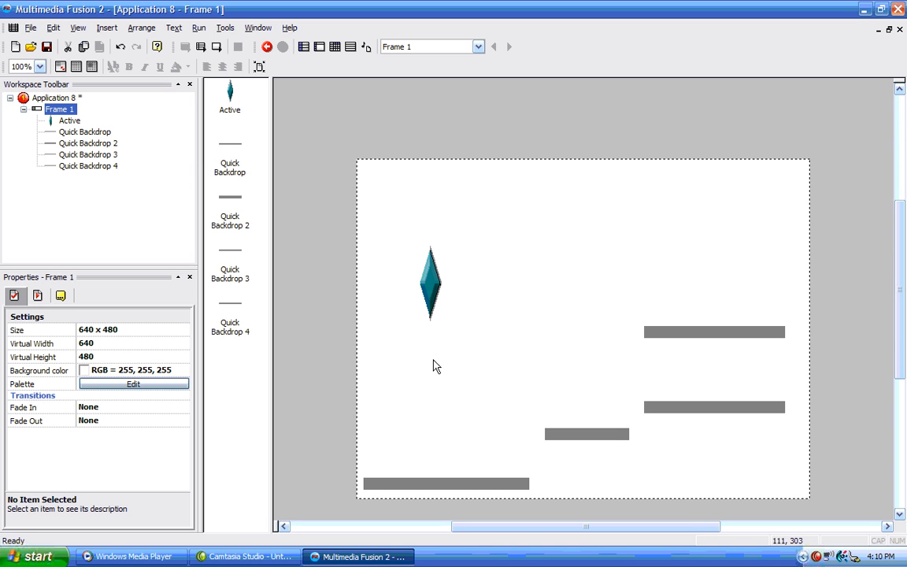
click(482, 482)
click(478, 458)
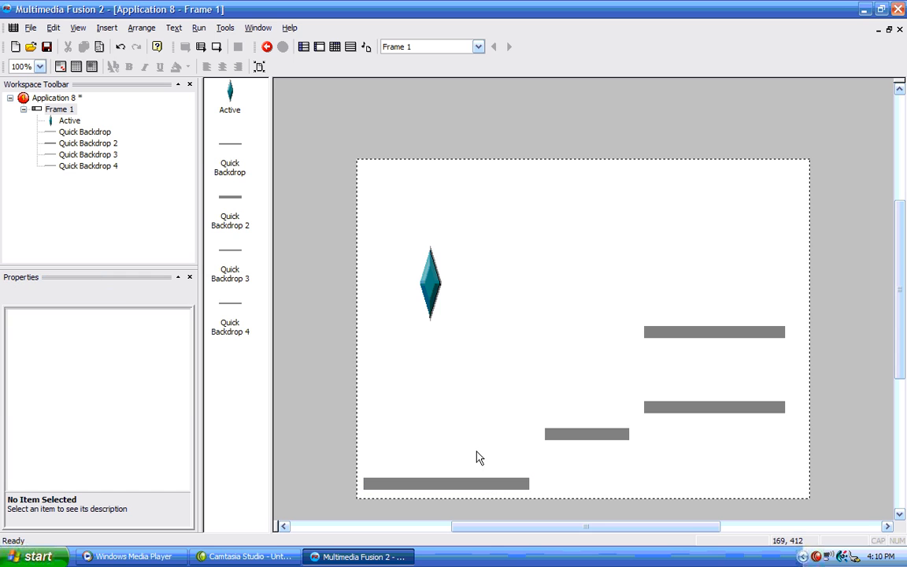
key(F8)
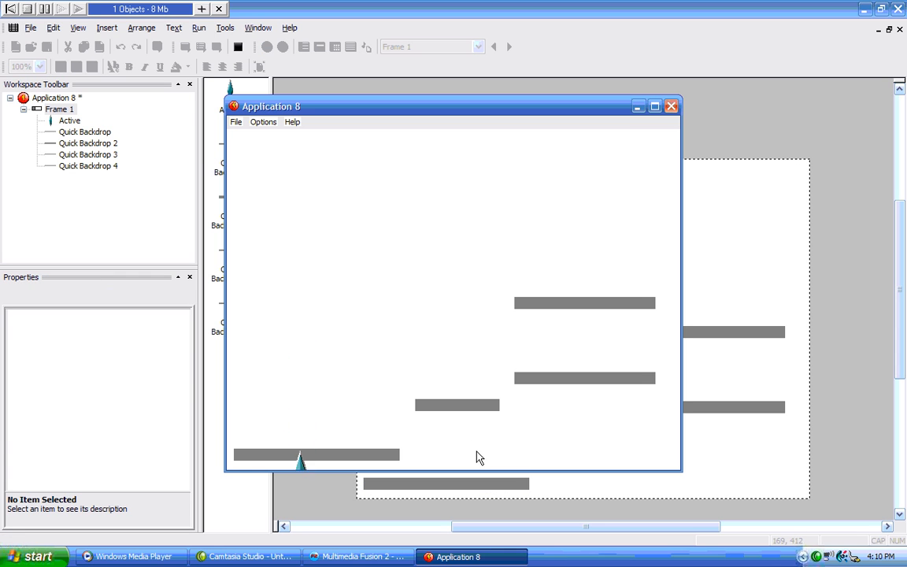
click(669, 106)
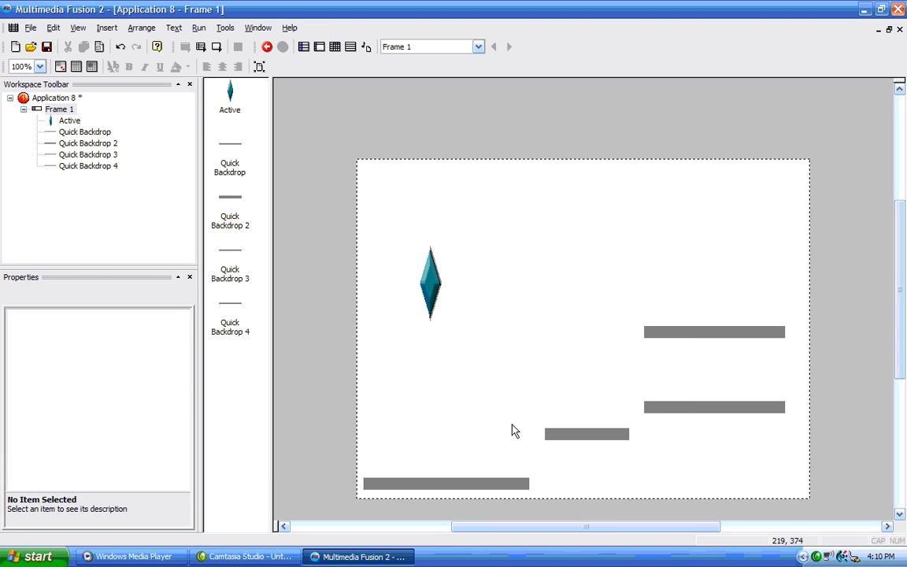
Examine the lowest platform's display, size and runtime properties, including the available obstacle types.
click(488, 484)
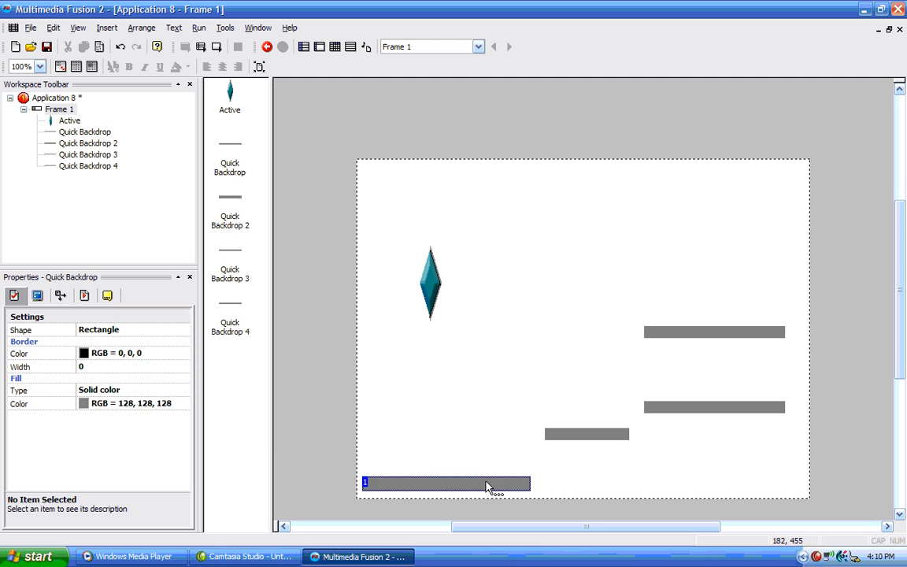
click(566, 437)
click(557, 471)
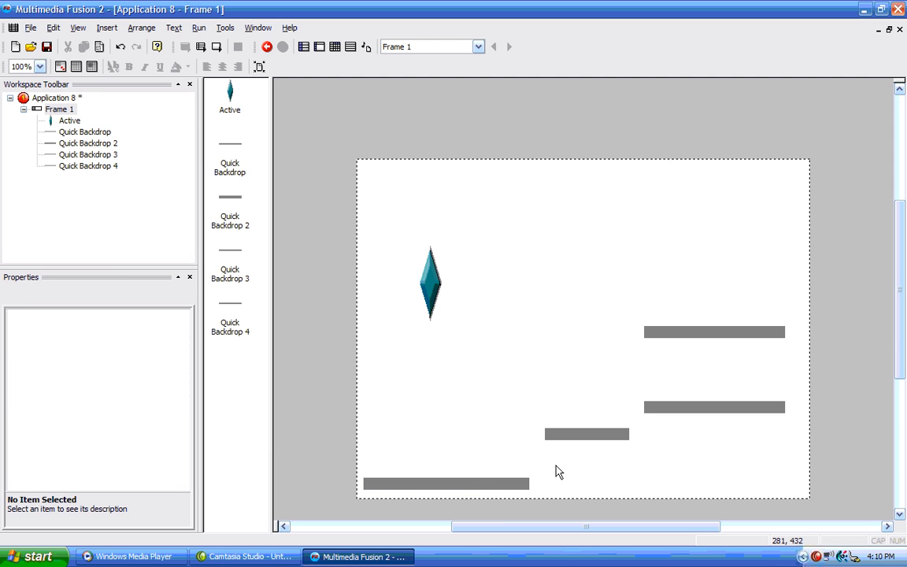
click(506, 485)
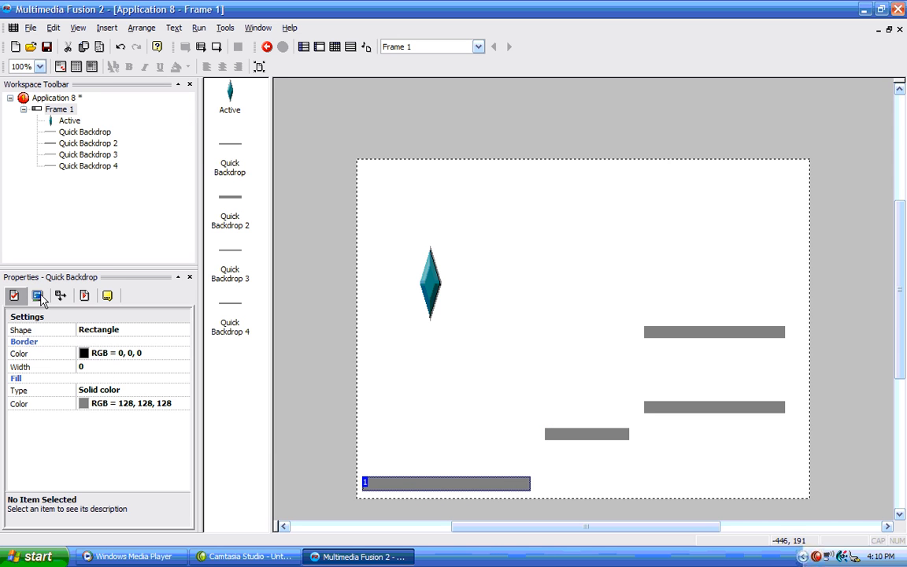
click(37, 296)
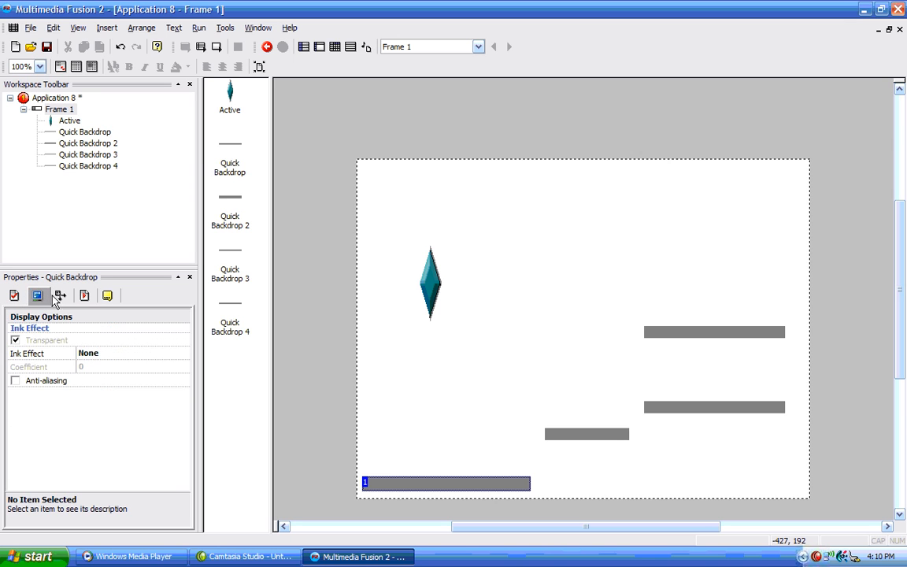
click(60, 296)
click(83, 296)
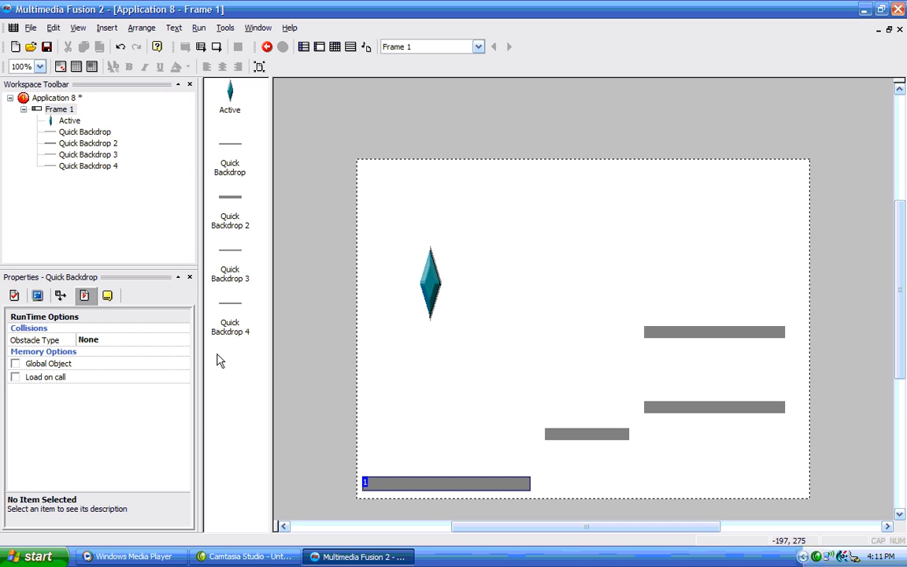
click(178, 348)
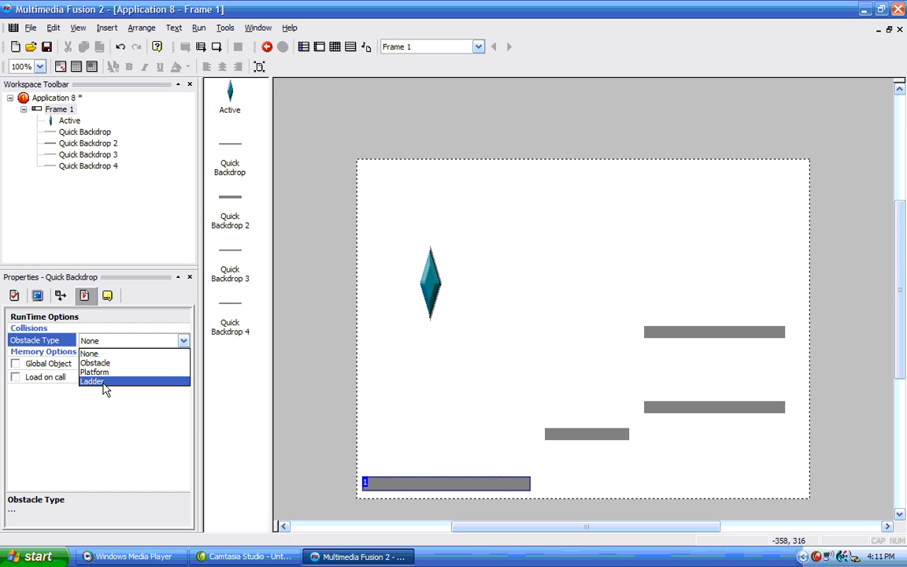
click(134, 353)
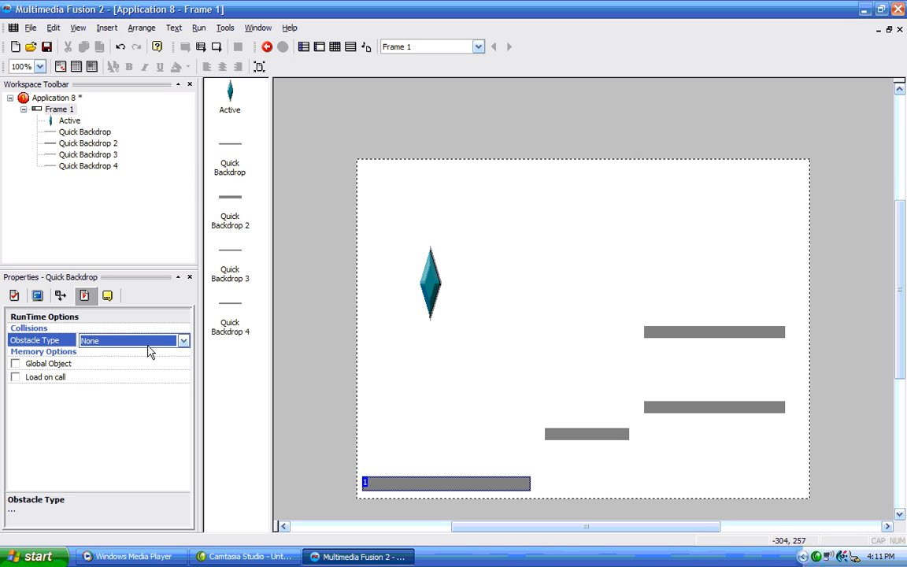
click(413, 484)
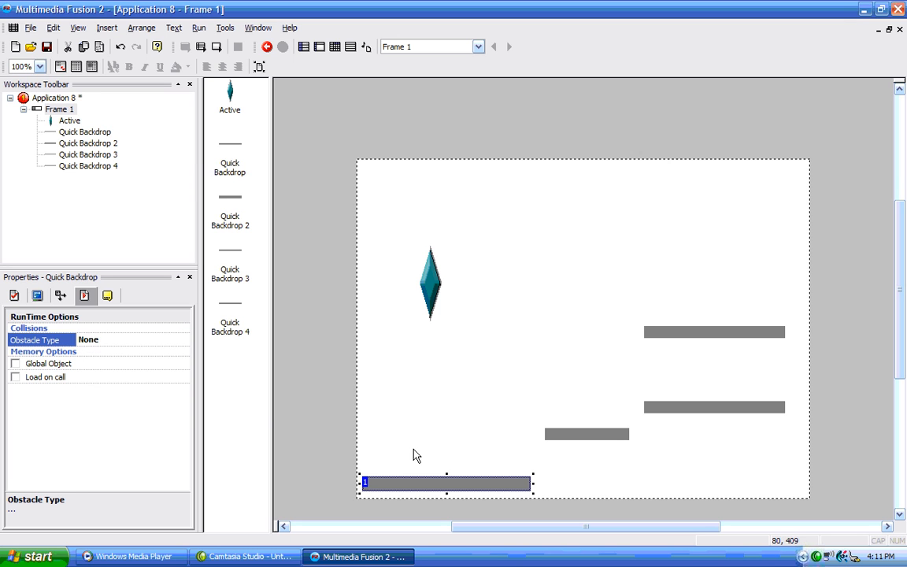
click(415, 455)
Set the lowest platform's obstacle type to Platform.
click(401, 484)
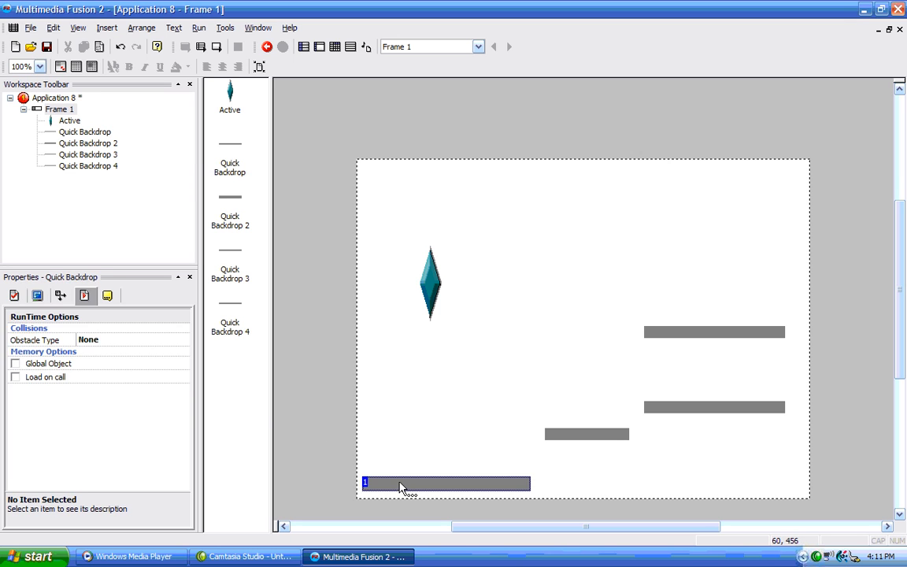
click(145, 348)
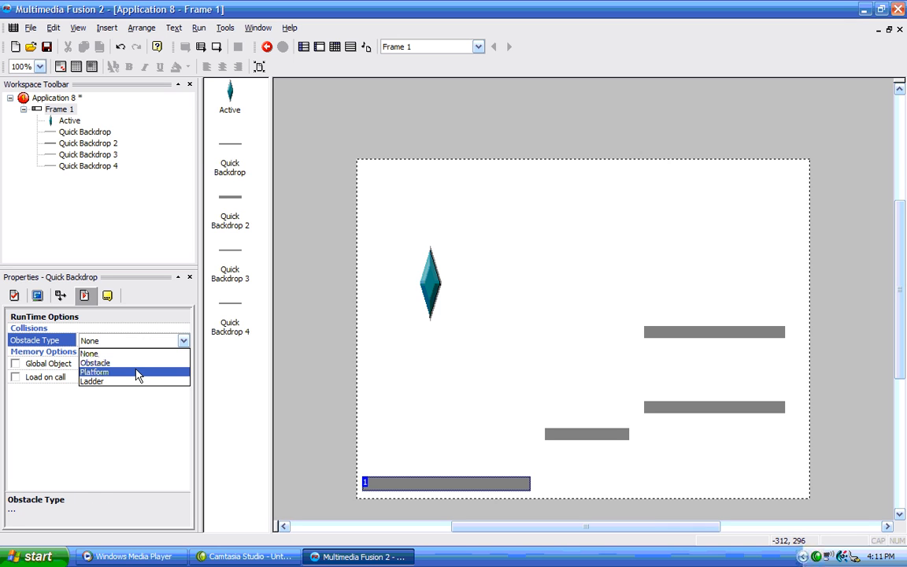
click(137, 372)
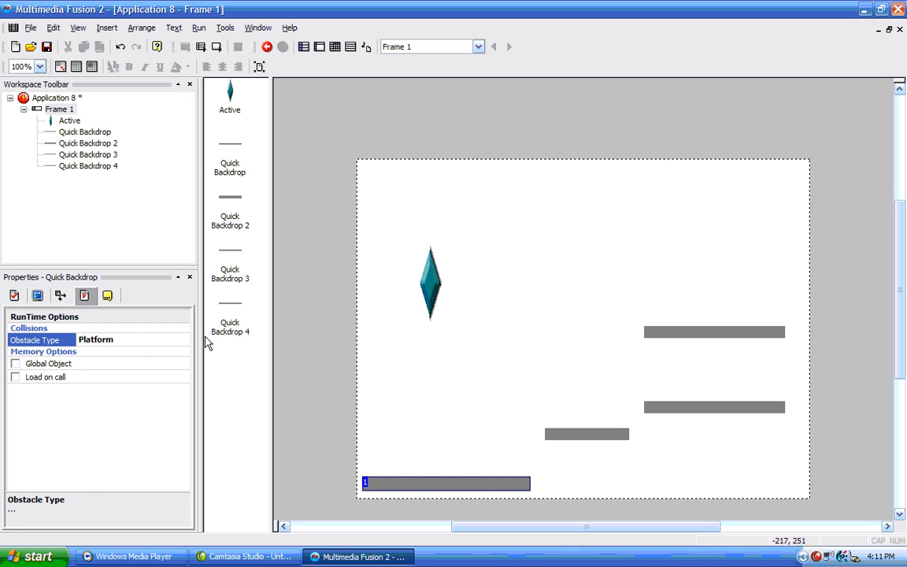
Set the obstacle type to Platform for each of the other three platforms, Quick Backdrop 2, 3 and 4.
click(595, 432)
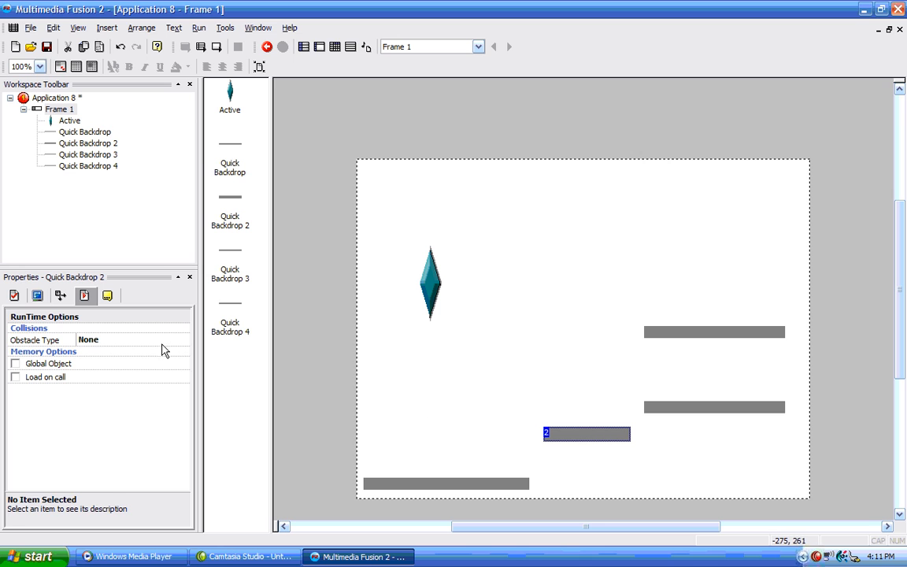
click(160, 343)
click(141, 373)
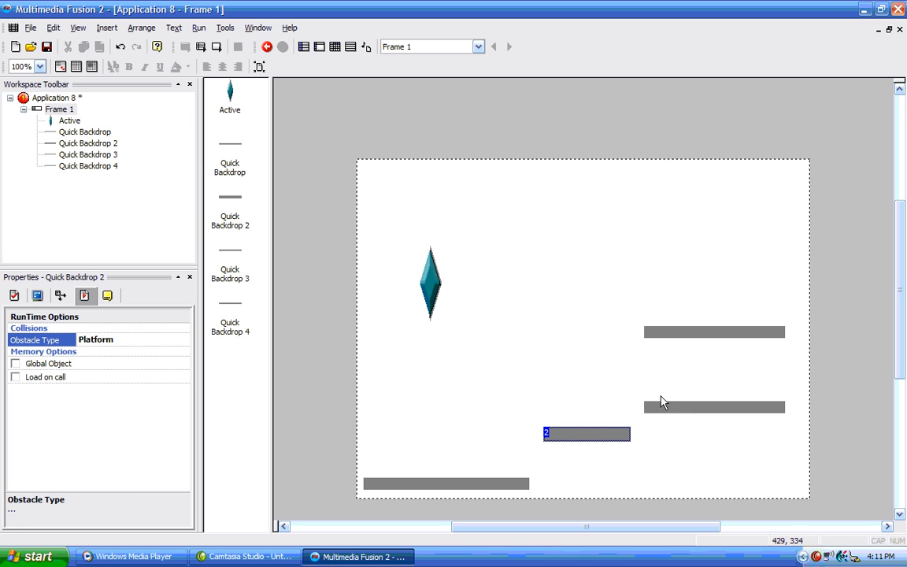
click(681, 409)
click(183, 341)
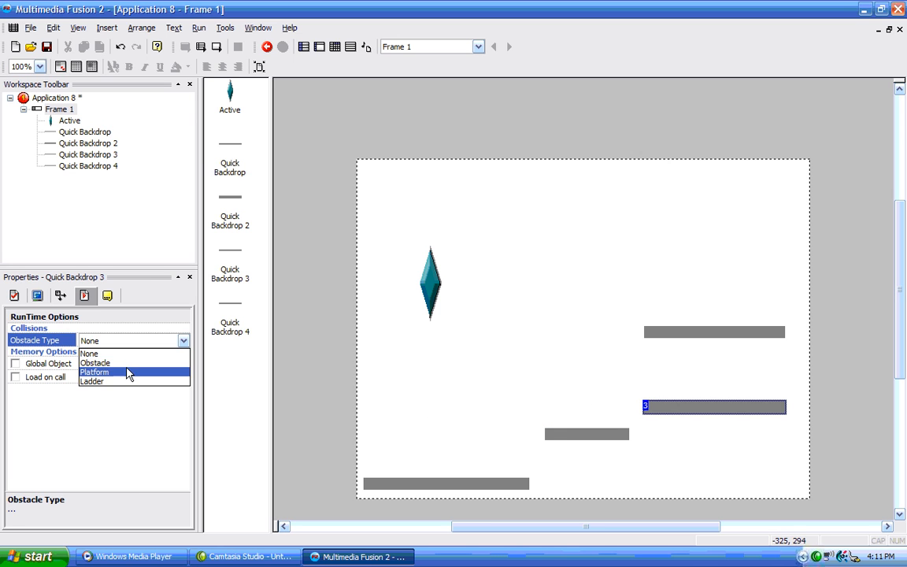
click(130, 373)
click(650, 332)
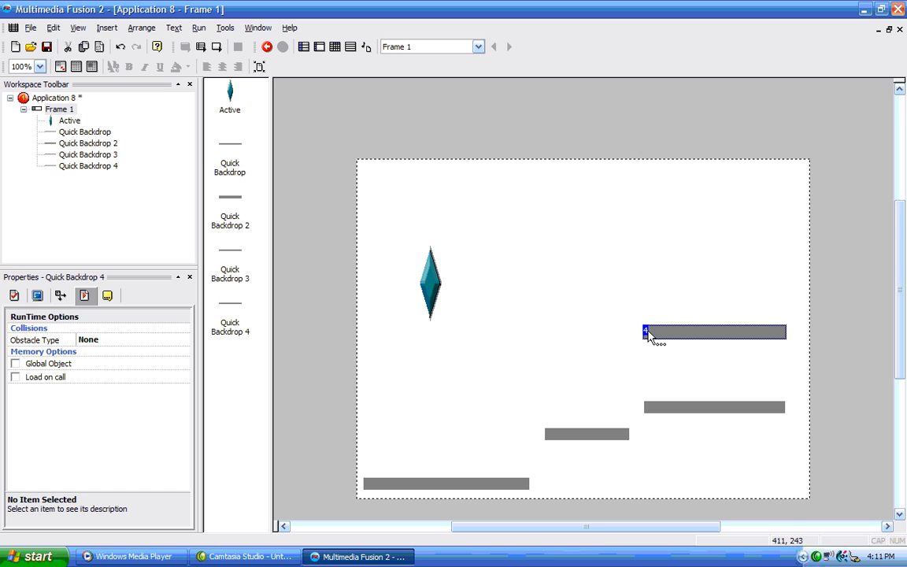
click(152, 340)
click(138, 375)
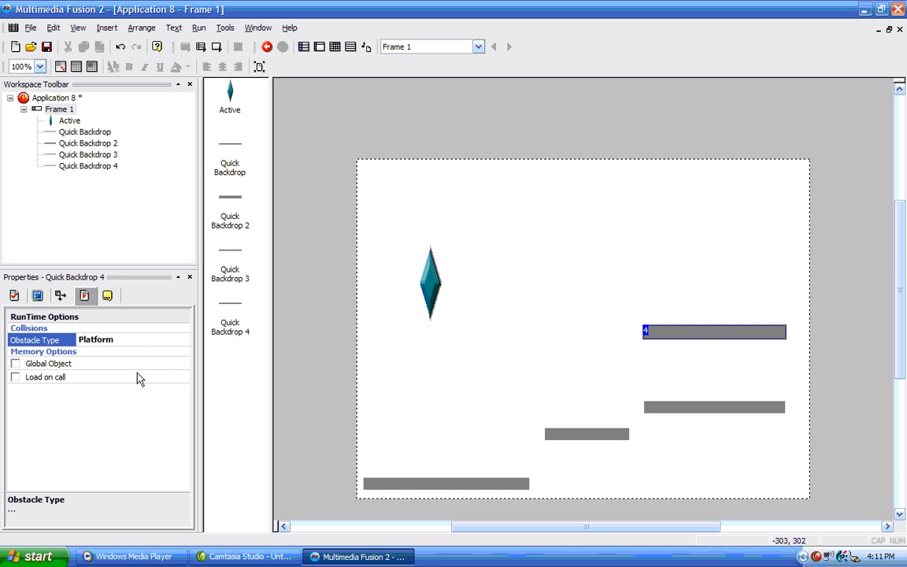
Test-run the game, try moving the player sideways and jumping on the lowest platform, and close the run window.
click(423, 369)
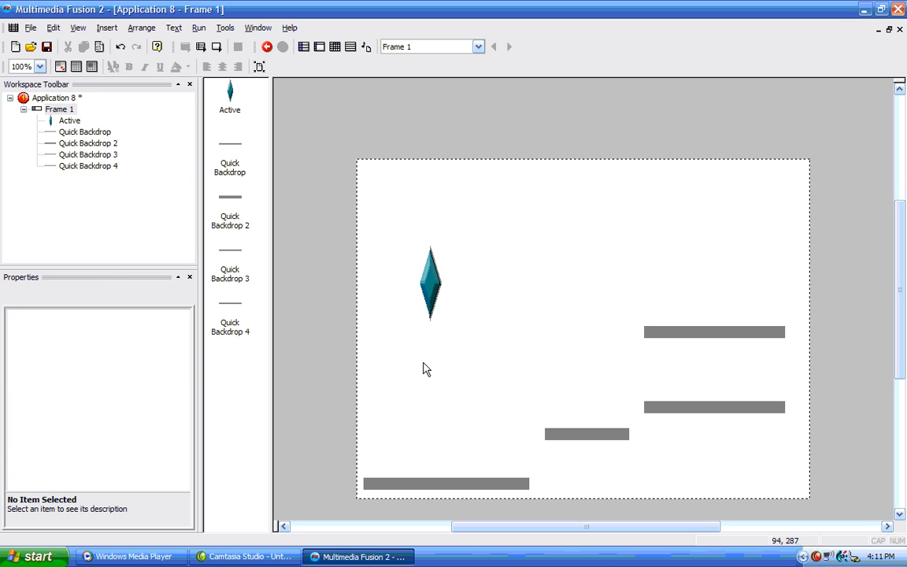
key(F7)
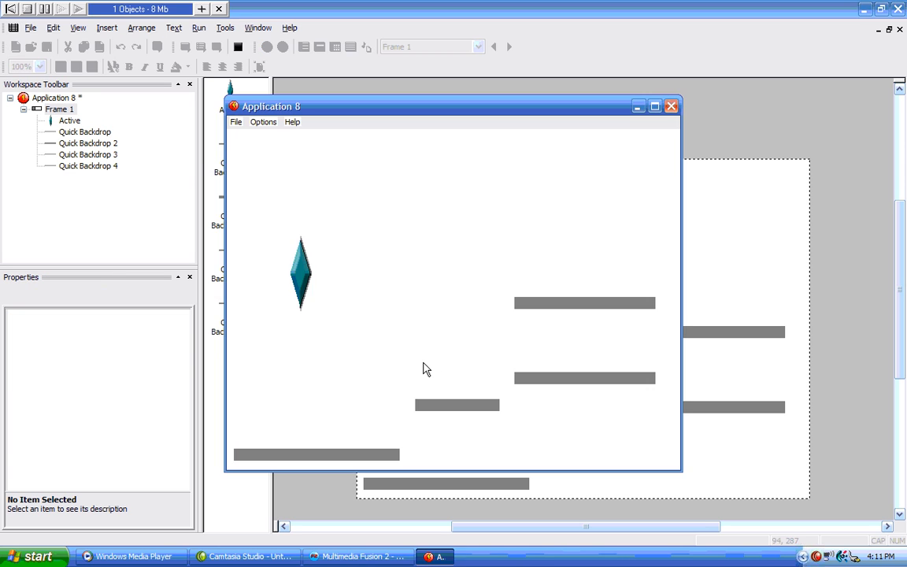
key(shift)
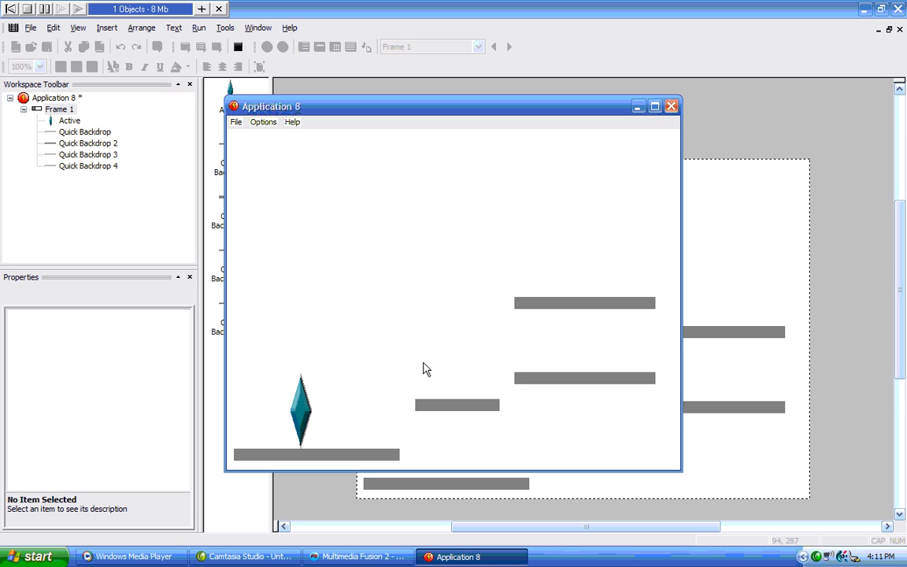
key(Right)
key(Left)
key(Right)
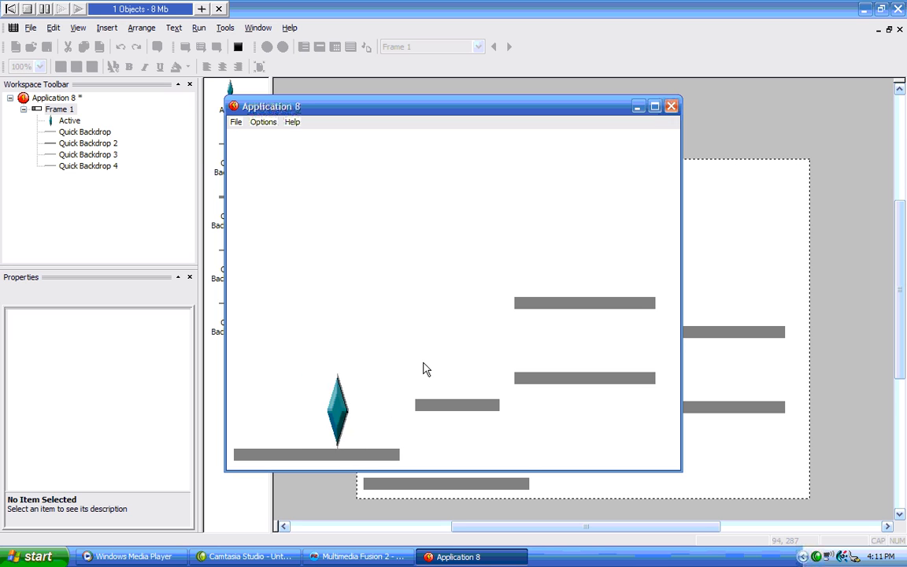
key(Right)
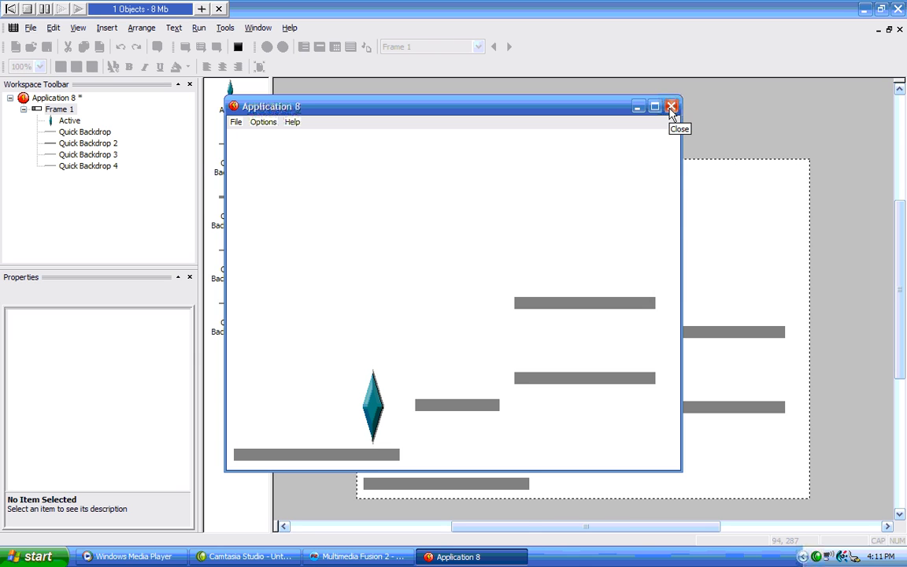
click(670, 107)
Reduce the jump gravity in the Active object's Platform movement to 21.
click(427, 295)
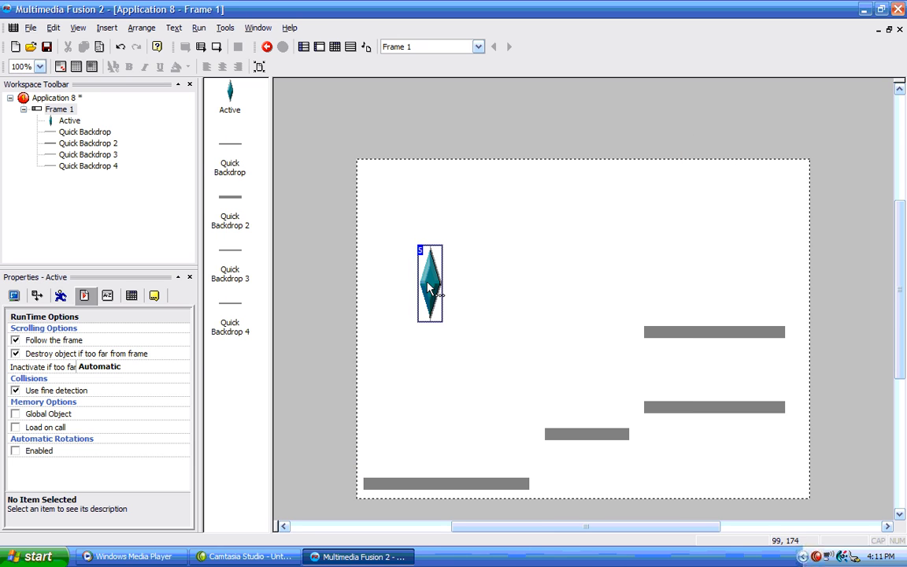
click(61, 295)
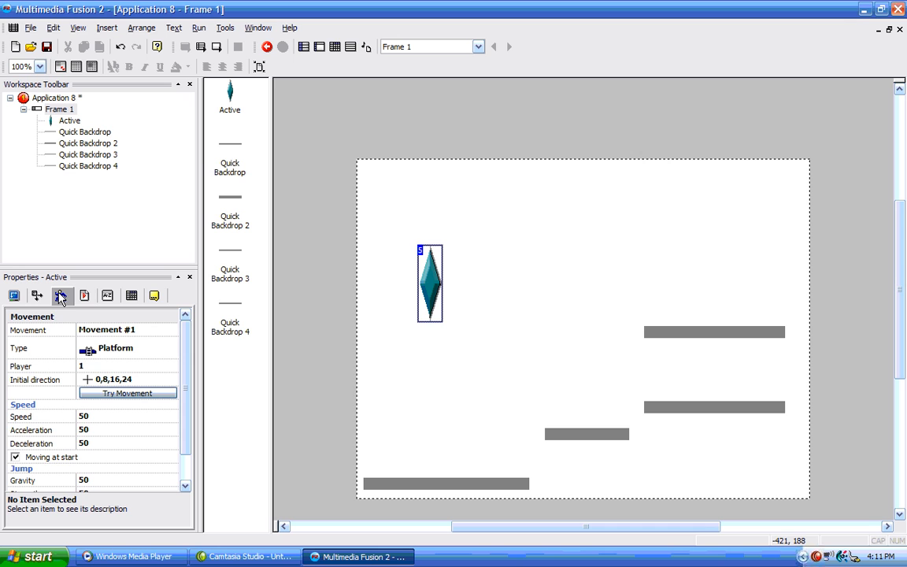
scroll(184, 397, down, 1)
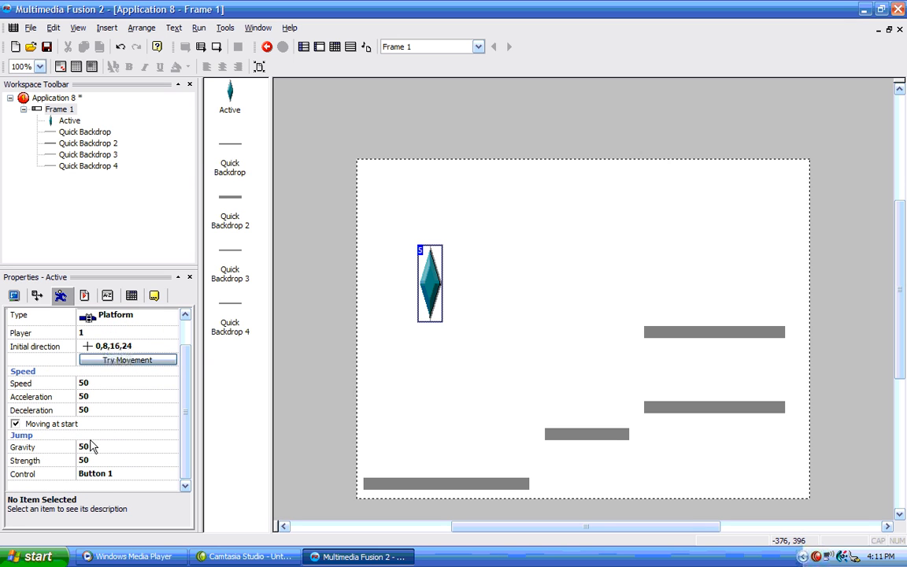
click(88, 447)
drag(146, 447, 139, 450)
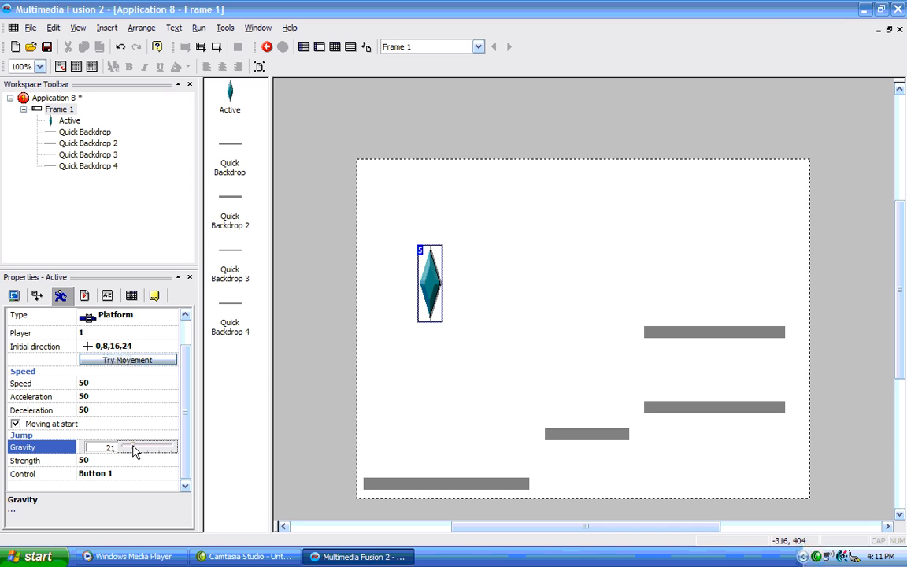
Test-run the game and jump the player from the lowest platform across the short middle one to the long platform above.
click(288, 359)
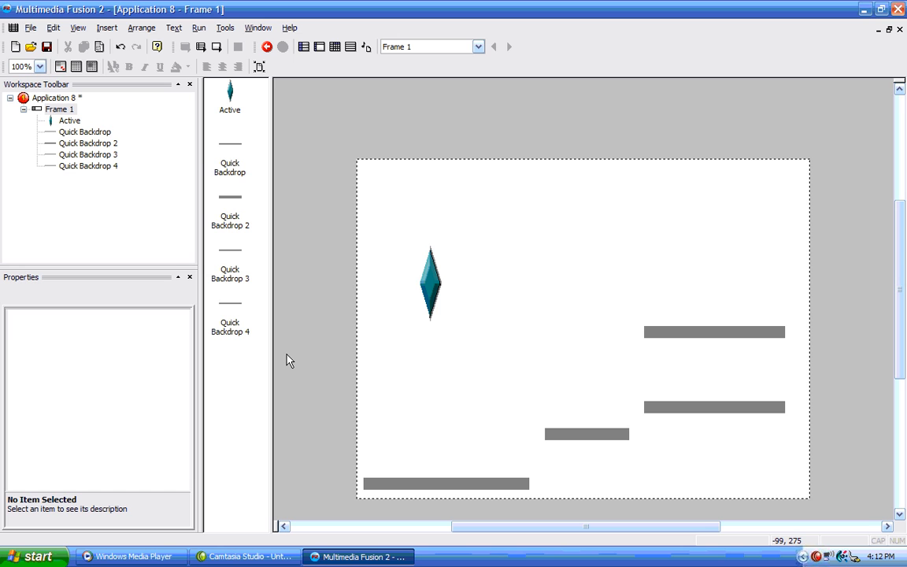
key(F8)
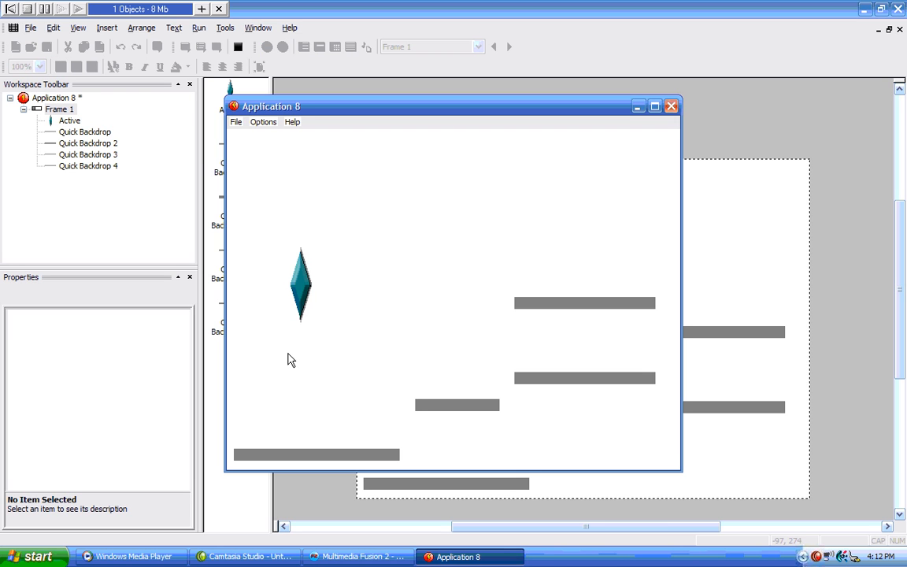
key(Right)
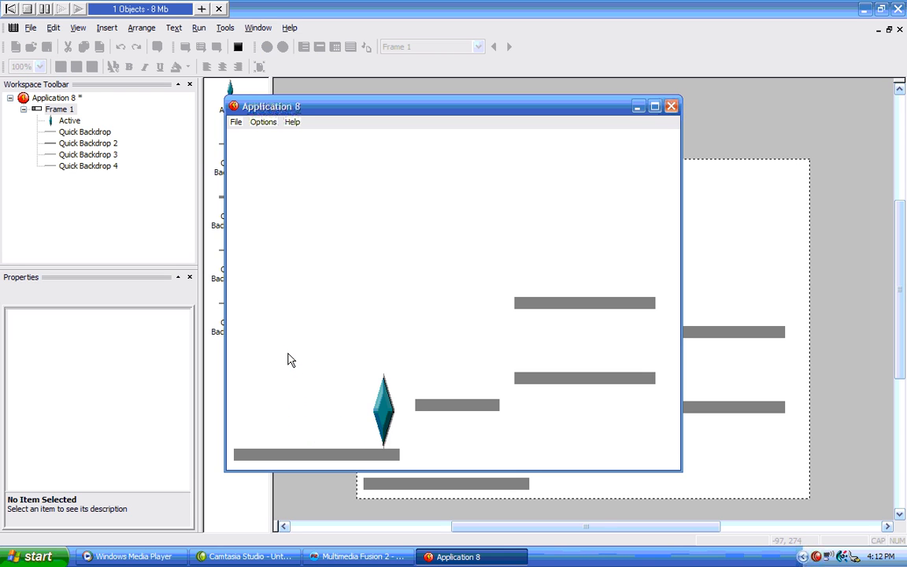
key(shift)
key(Right)
key(Left)
key(Right)
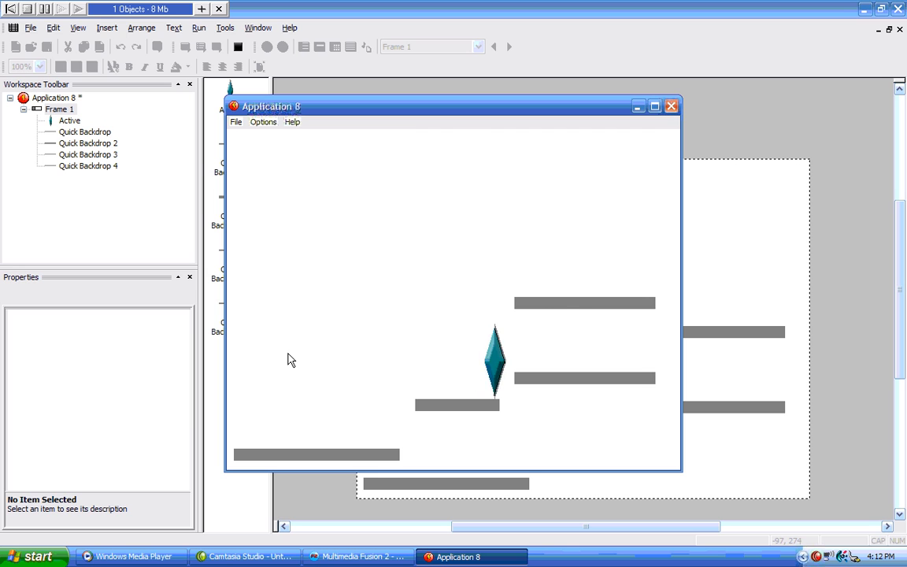
key(shift)
key(Right)
key(shift)
key(Left)
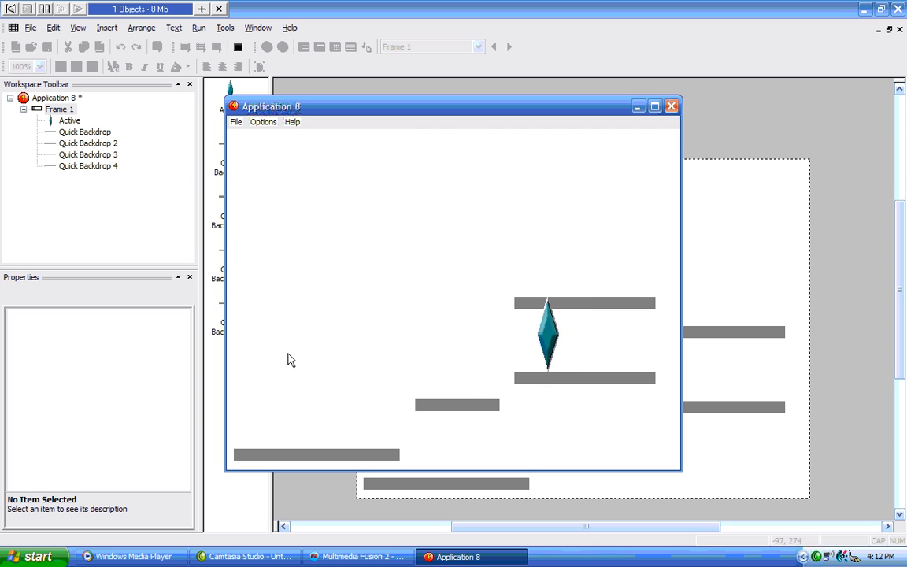
Walk the player back down to the lowest platform, jump it up across the platforms again, and close the run window.
key(Left)
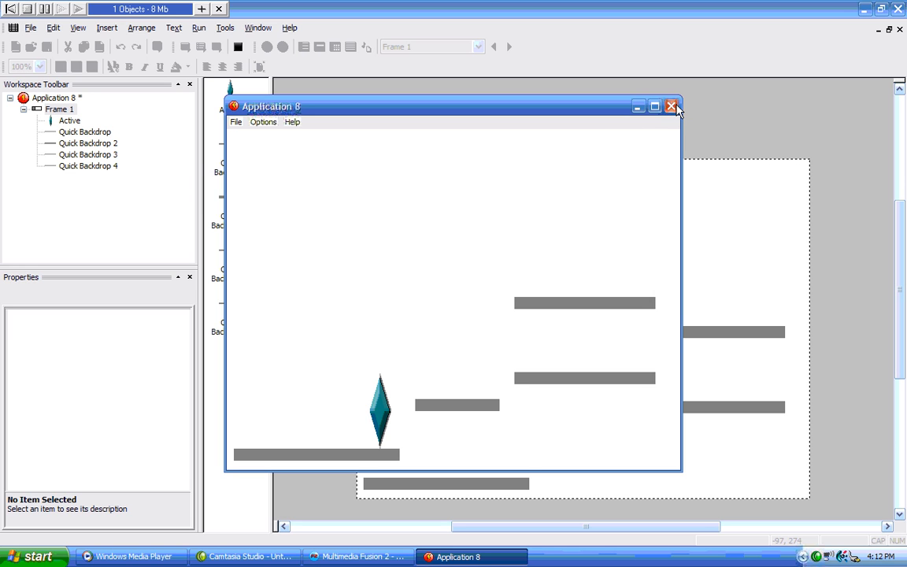
key(Right)
key(shift)
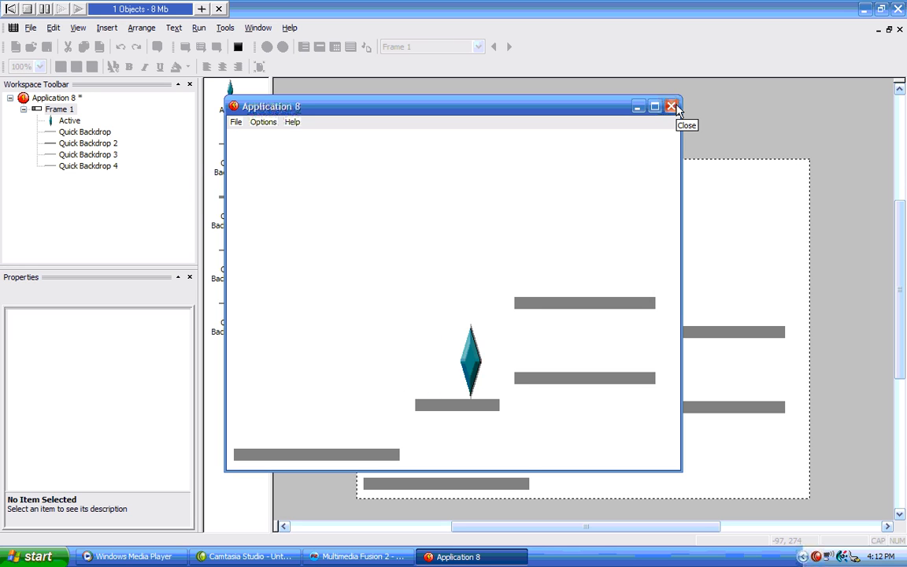
key(shift)
key(Right)
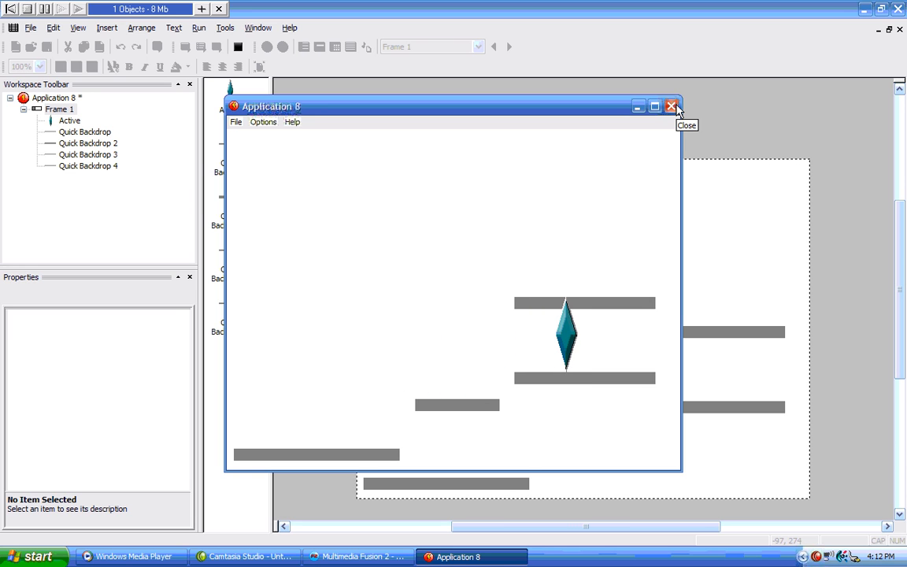
click(673, 107)
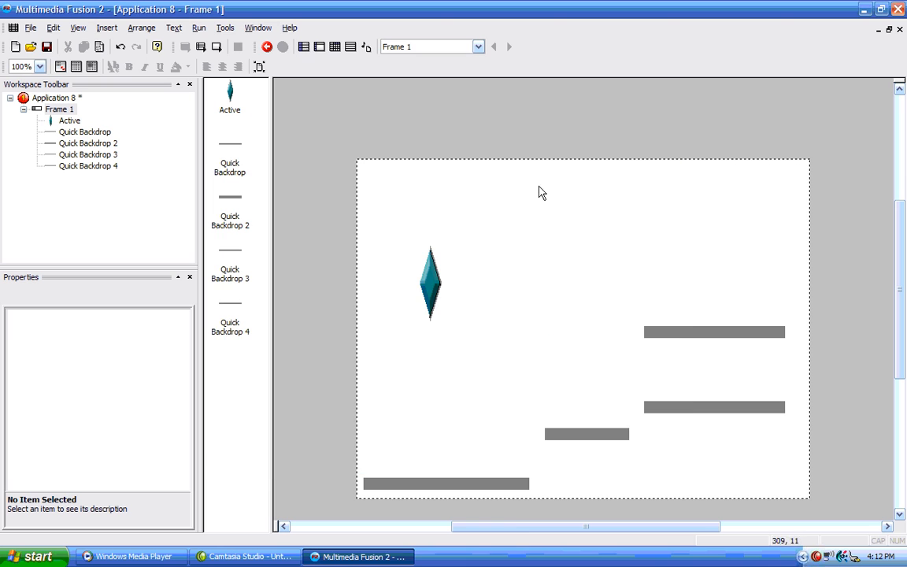
Lower the jump gravity further in the Active object's Platform movement and deselect the object.
click(439, 288)
scroll(186, 425, down, 2)
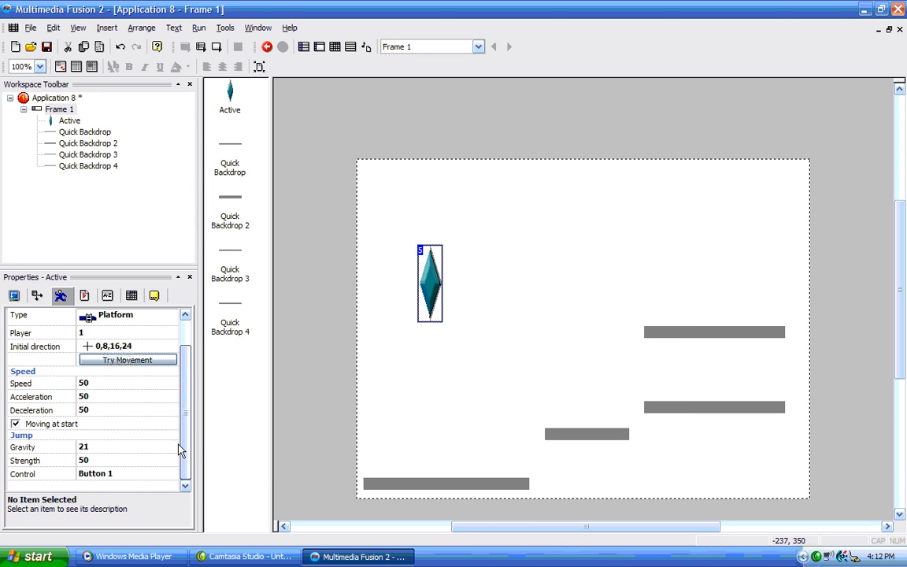
click(83, 448)
click(131, 446)
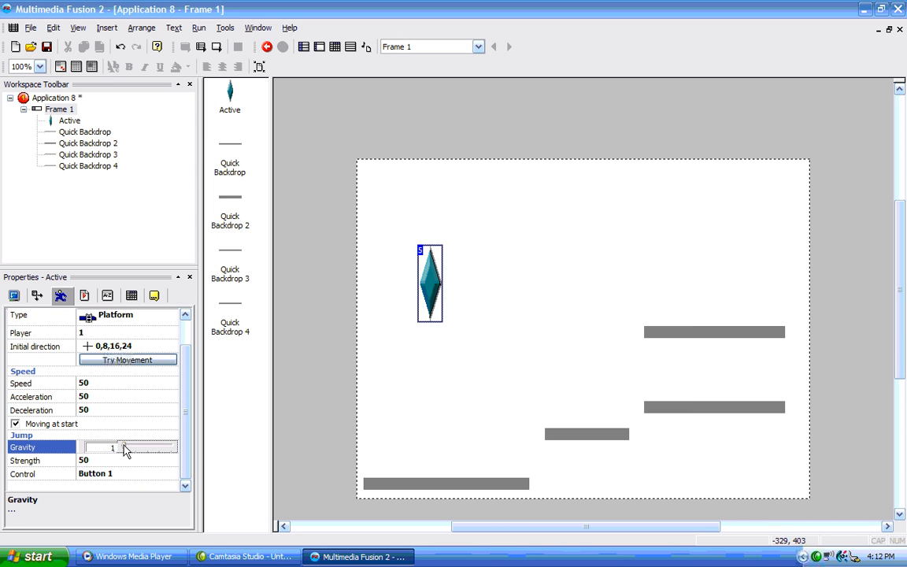
drag(123, 449, 127, 450)
click(320, 348)
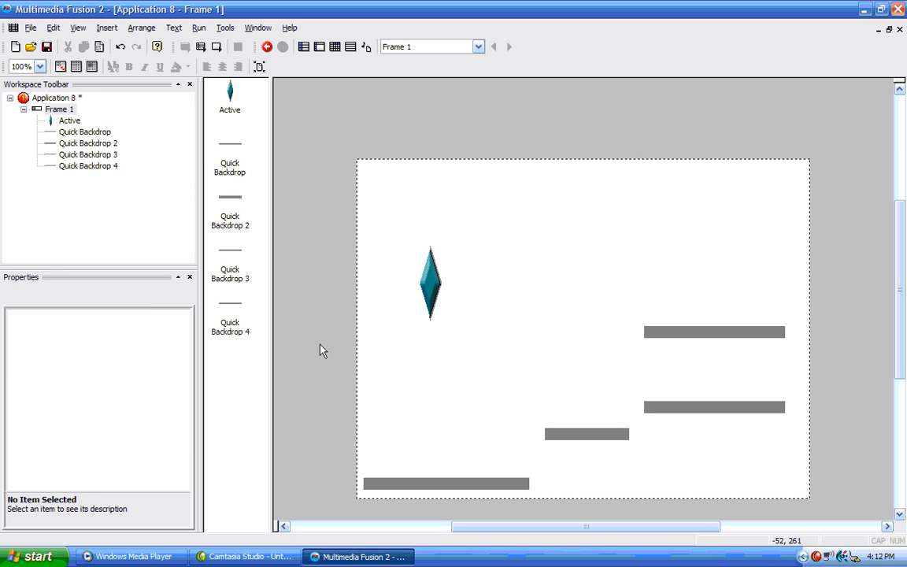
Test-run the game, jump the player onto the highest platform, including from directly beneath it, and close the run window.
click(431, 299)
click(384, 367)
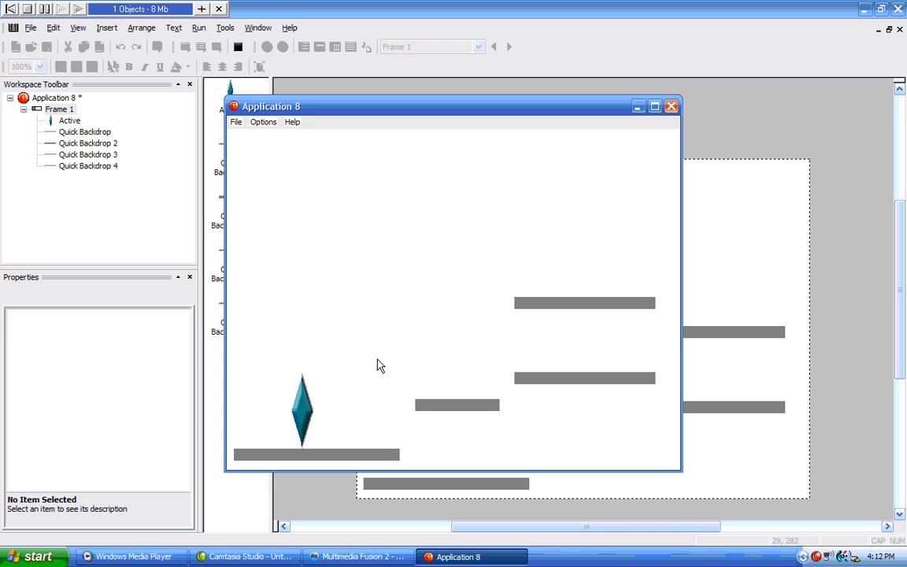
key(Right)
key(shift)
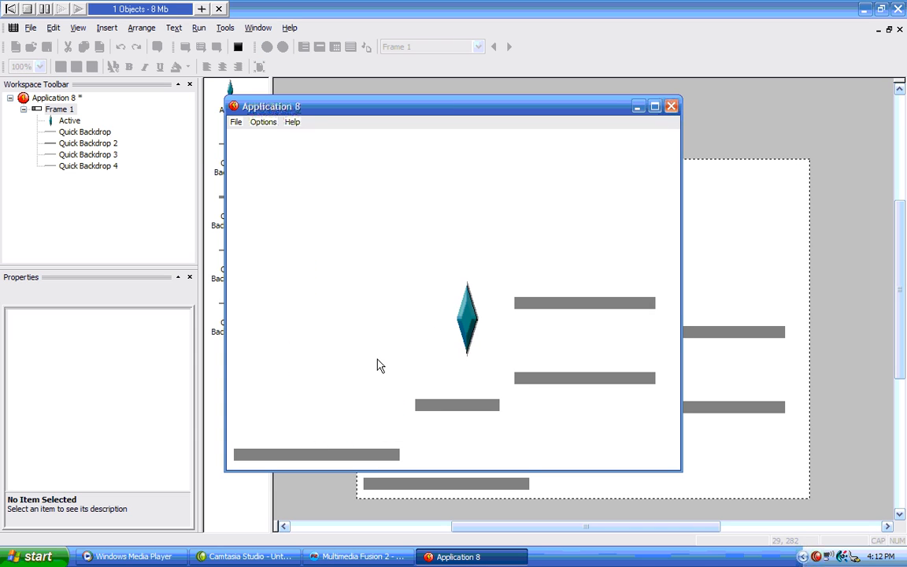
key(Right)
key(shift)
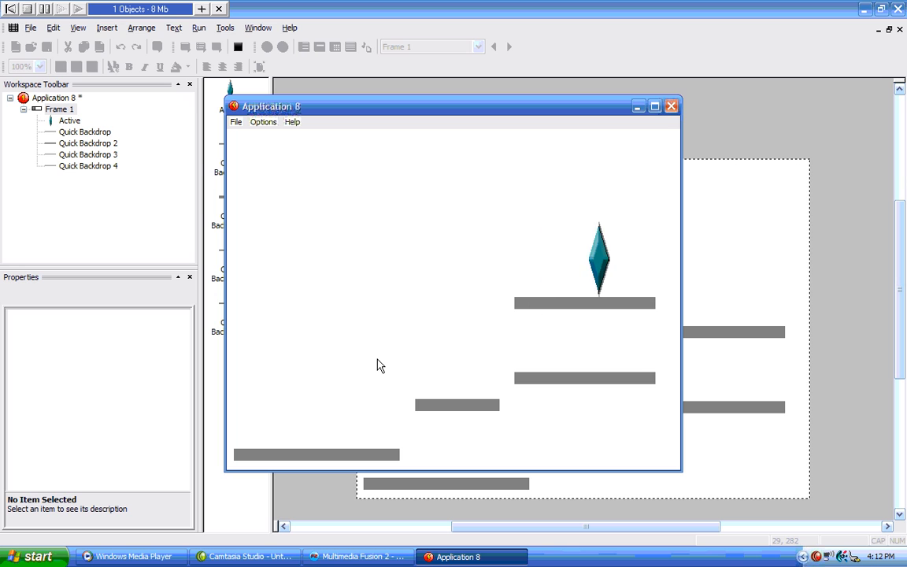
key(Left)
key(Left)
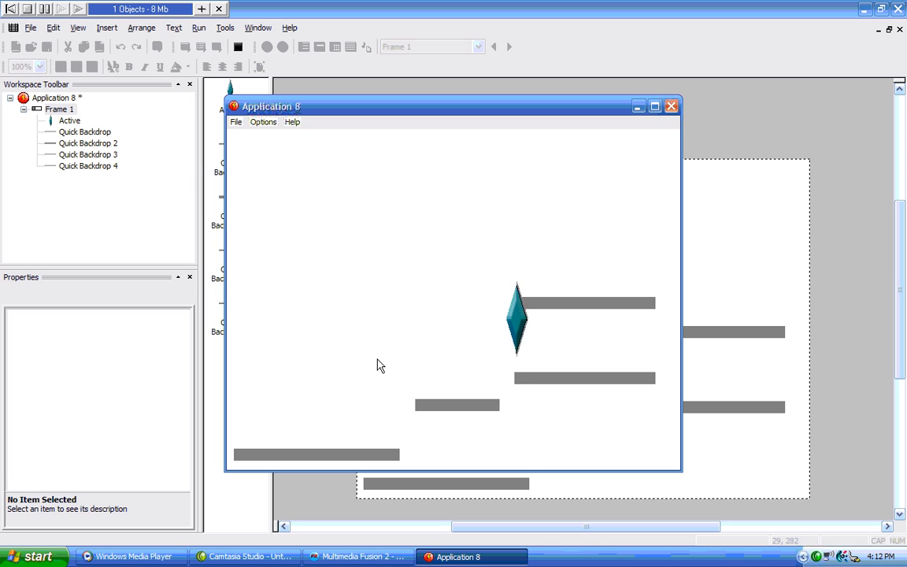
key(Right)
key(Right)
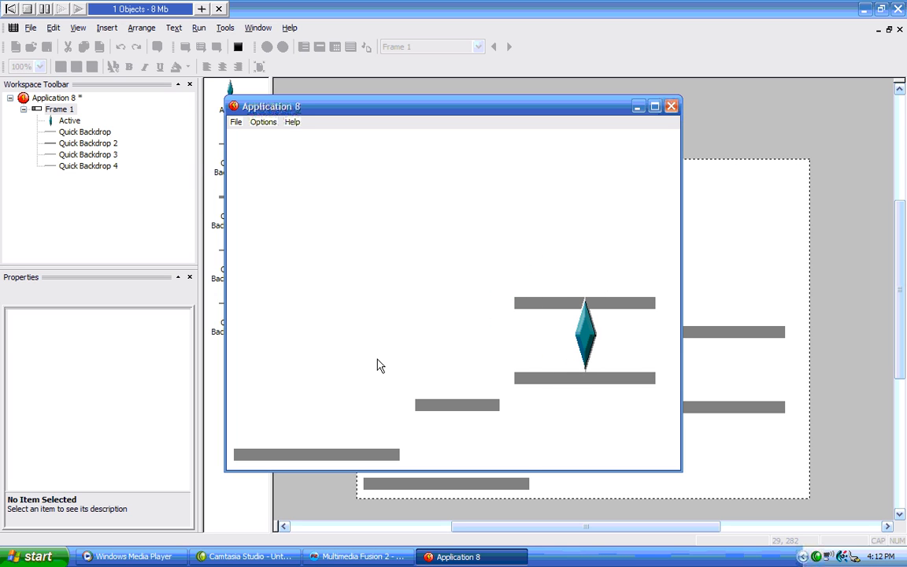
key(shift)
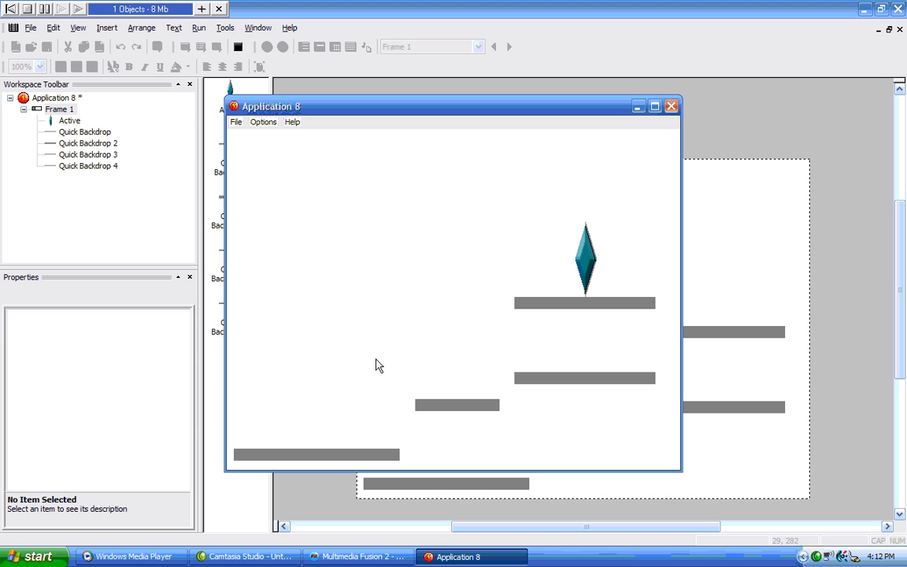
click(671, 106)
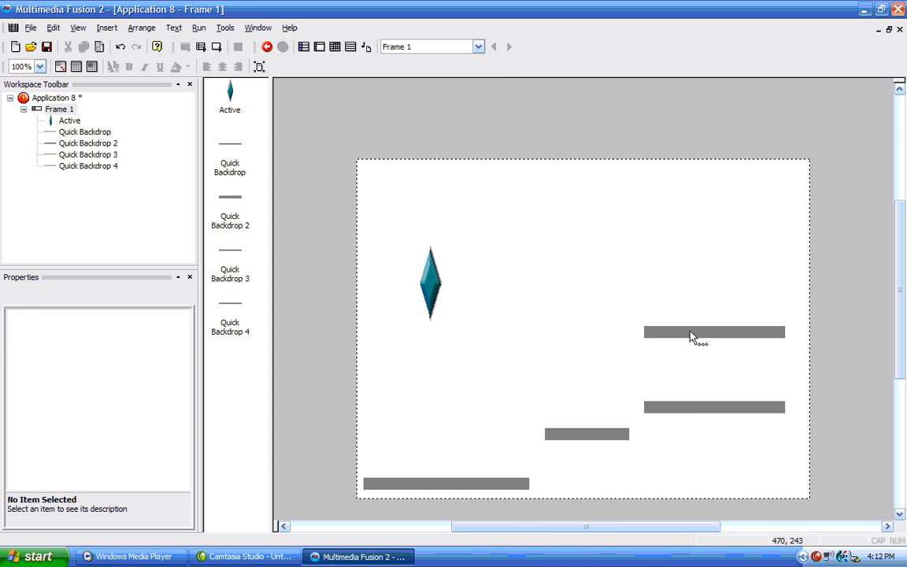
Set the obstacle type of the highest platform, Quick Backdrop 4, to Obstacle.
click(690, 334)
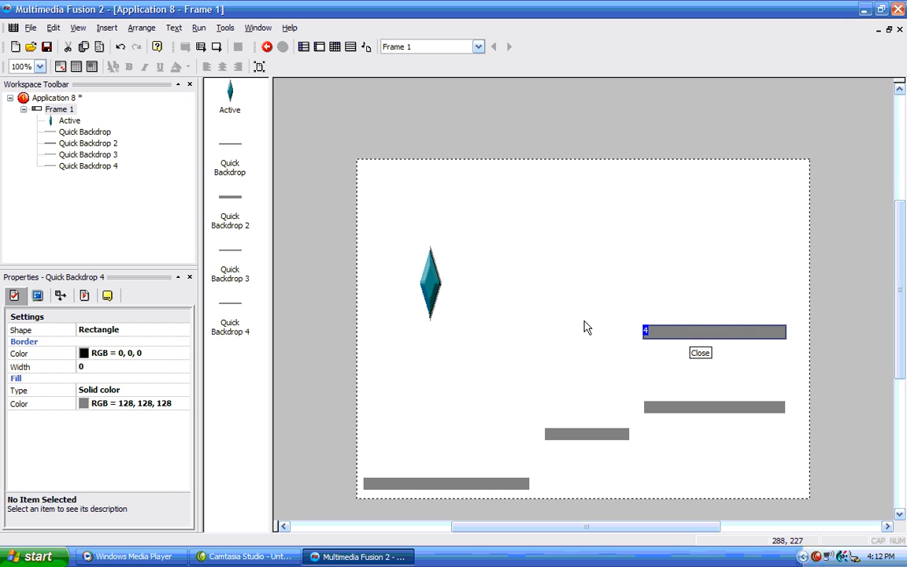
click(62, 297)
click(85, 295)
click(111, 344)
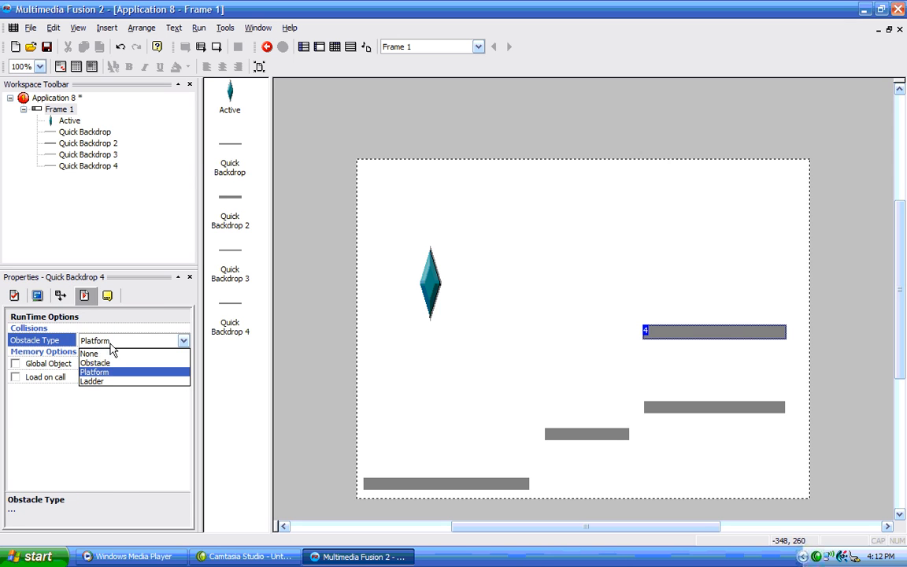
click(113, 362)
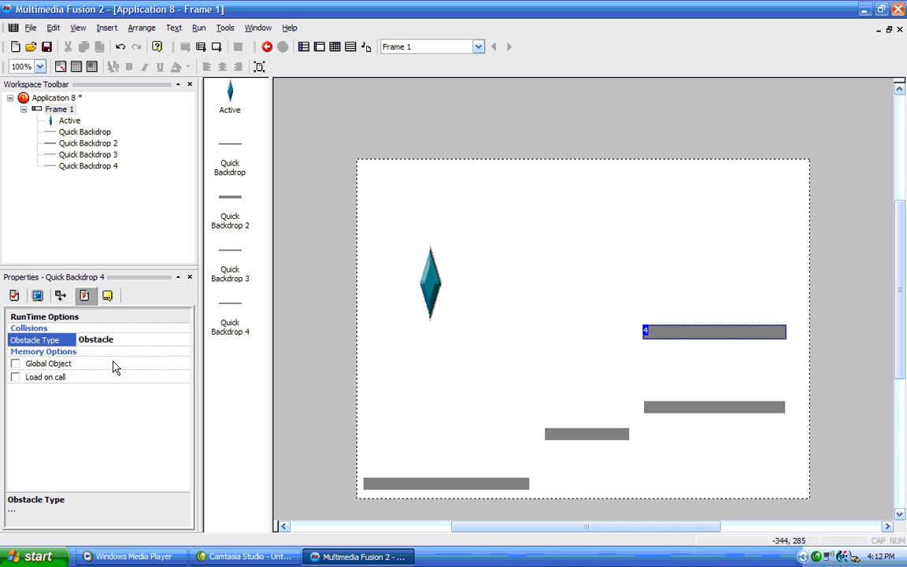
Test-run the game, jump the player toward the highest platform from below and the side, and close the run window.
click(520, 356)
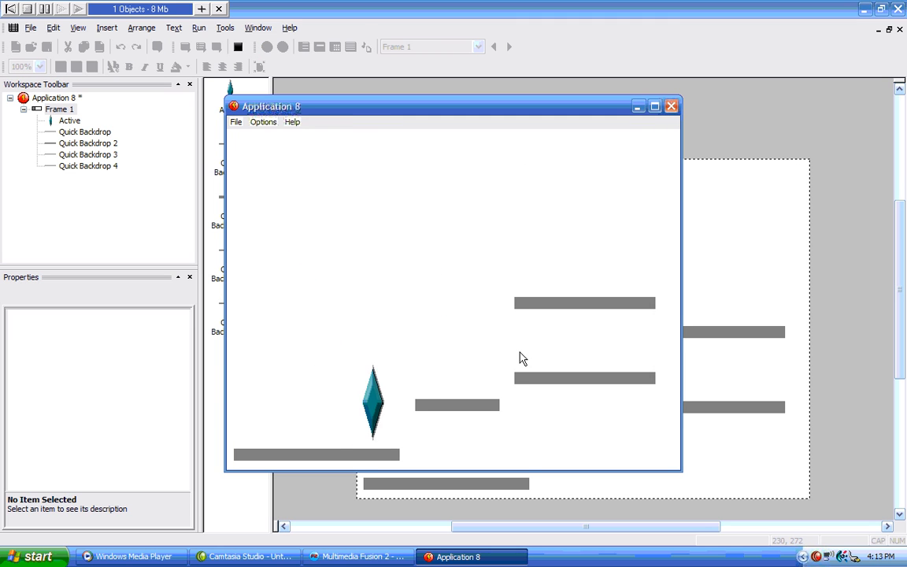
key(Right)
key(Right)
key(shift)
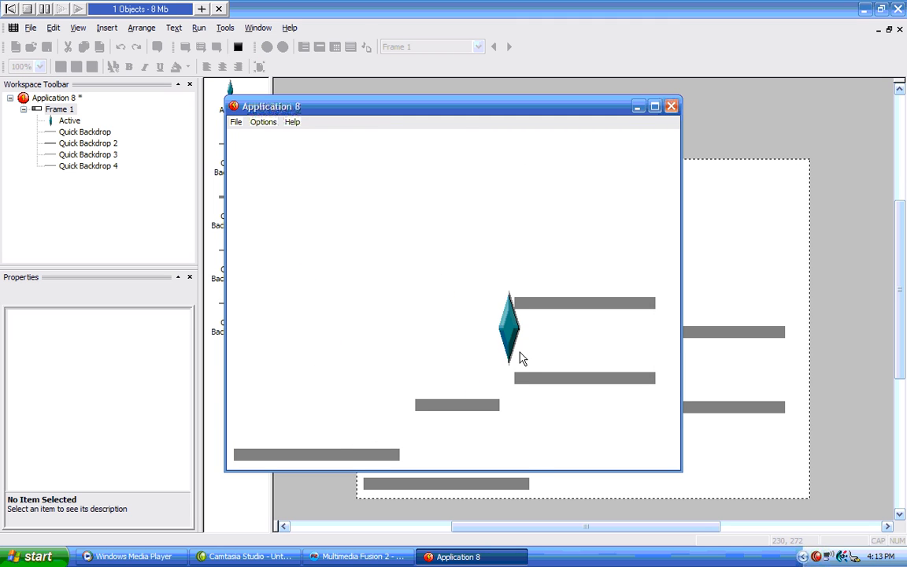
key(Right)
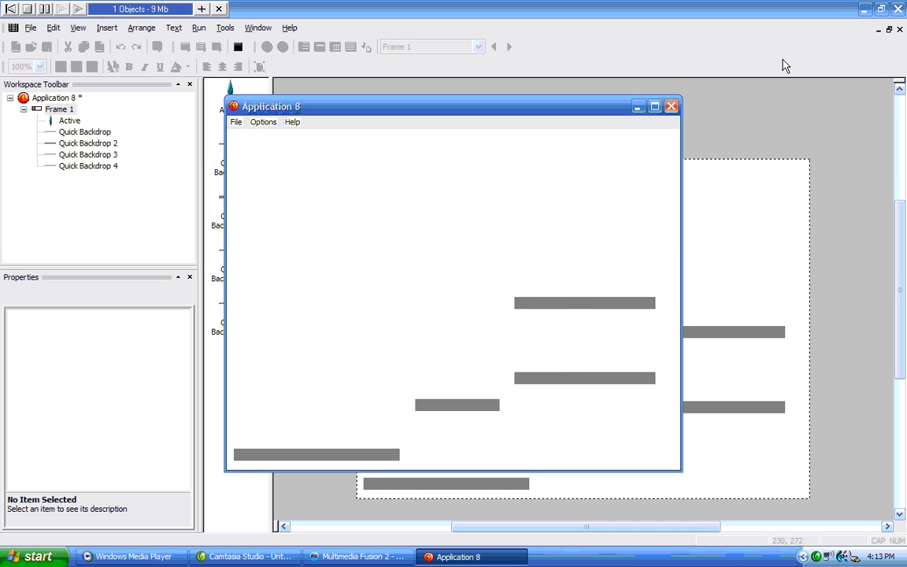
click(671, 105)
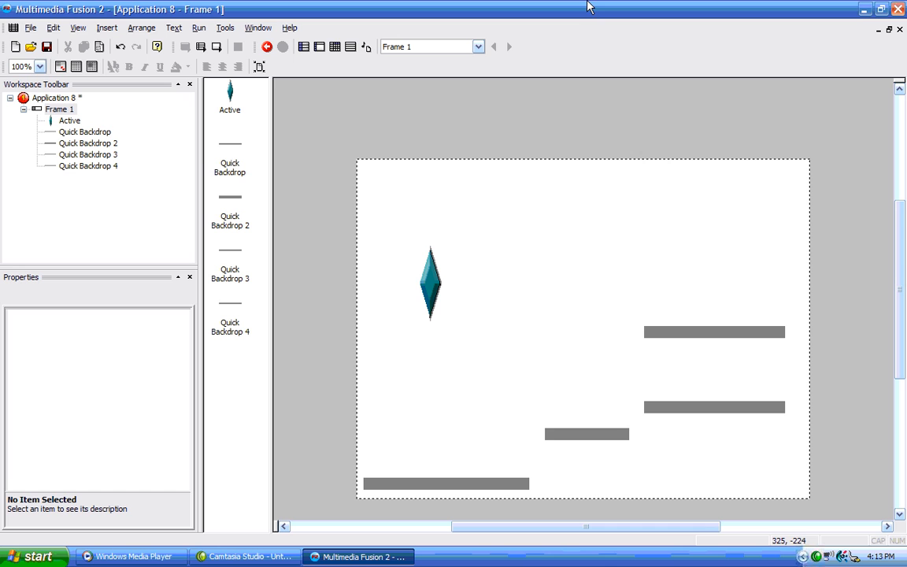
Insert a Quick Backdrop object and shape it into a tall, thin vertical strip standing on the lowest platform.
right_click(478, 201)
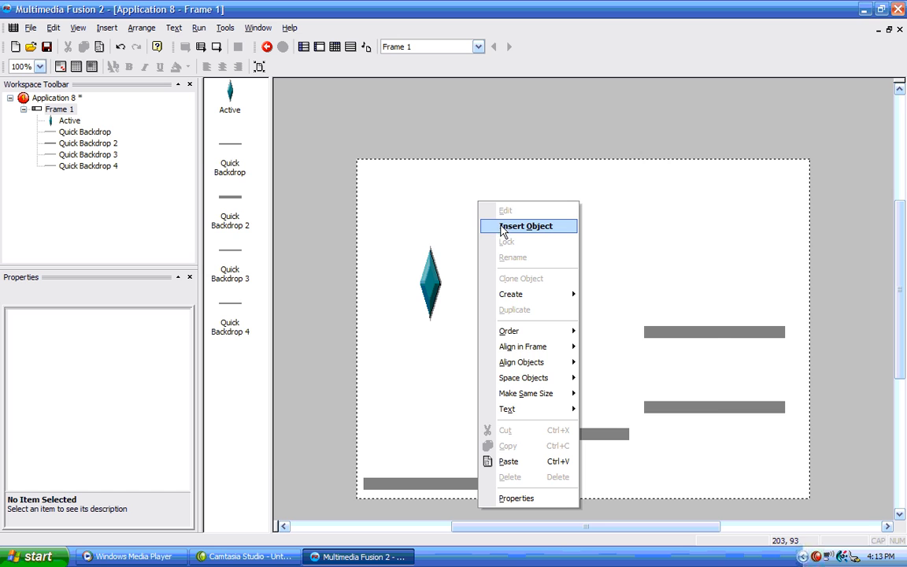
click(504, 226)
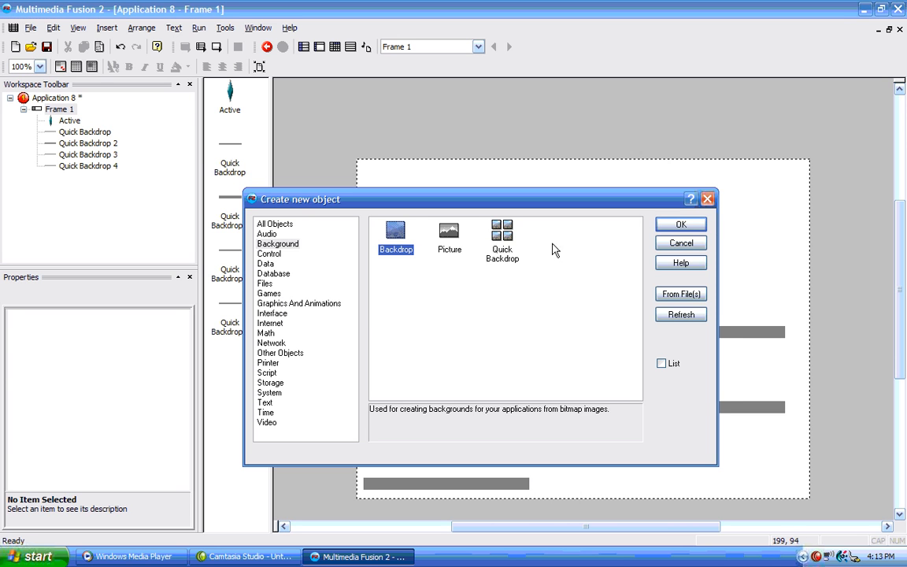
double_click(501, 240)
click(497, 228)
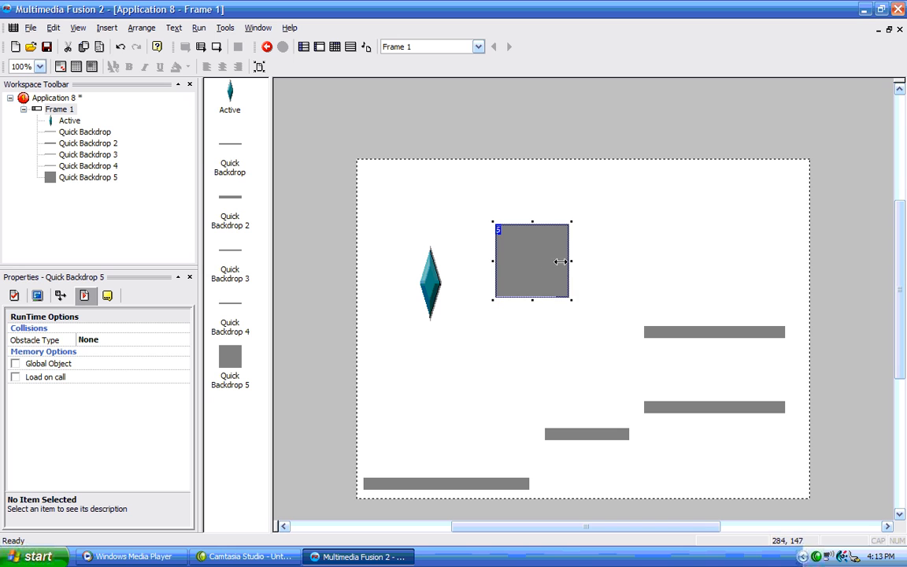
drag(505, 271, 484, 470)
drag(502, 424, 502, 440)
click(512, 396)
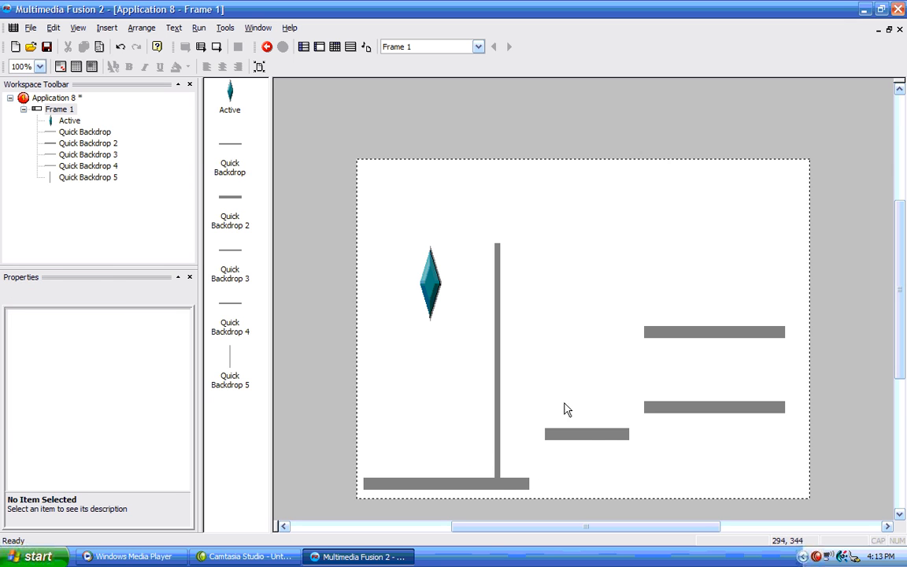
Clone Quick Backdrop 4 with 2 rows and 1 column, and place the copy across the top end of the vertical strip.
click(584, 436)
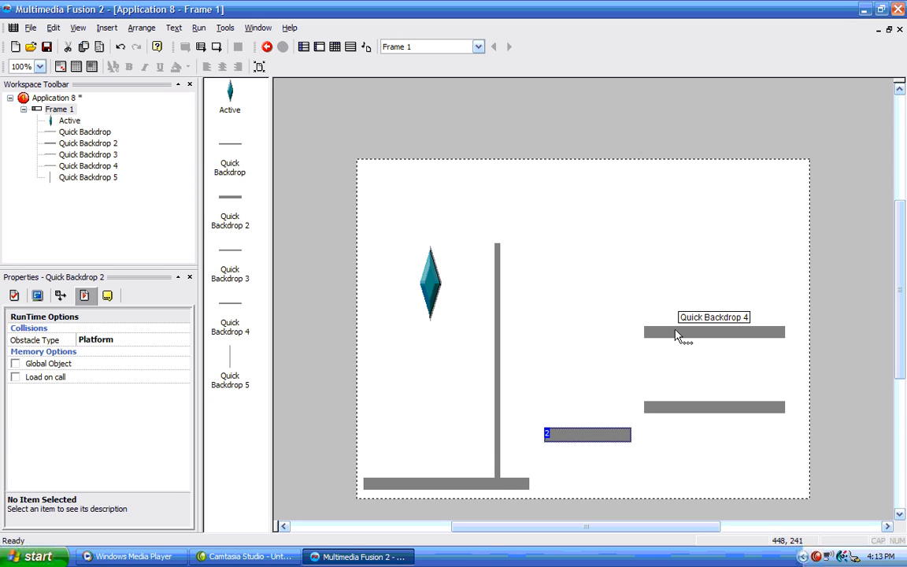
right_click(664, 329)
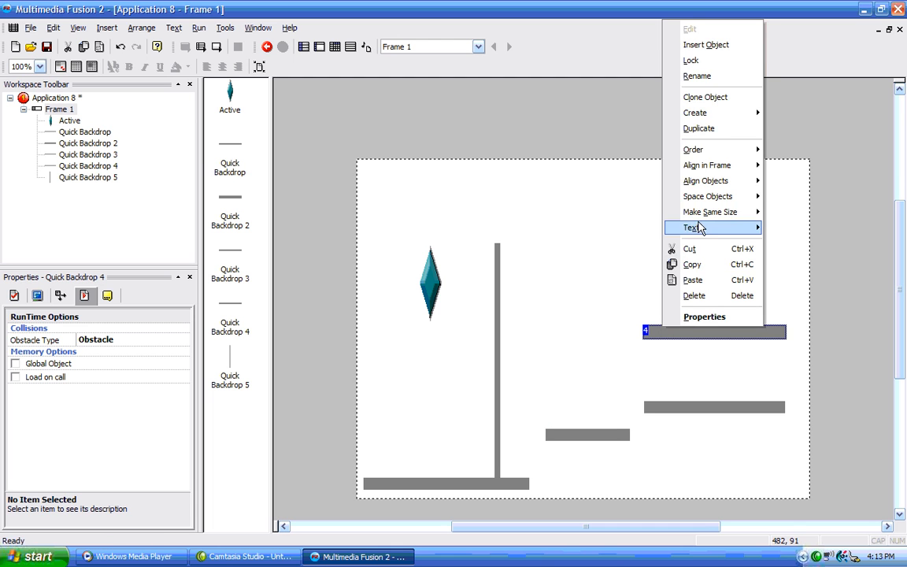
click(693, 97)
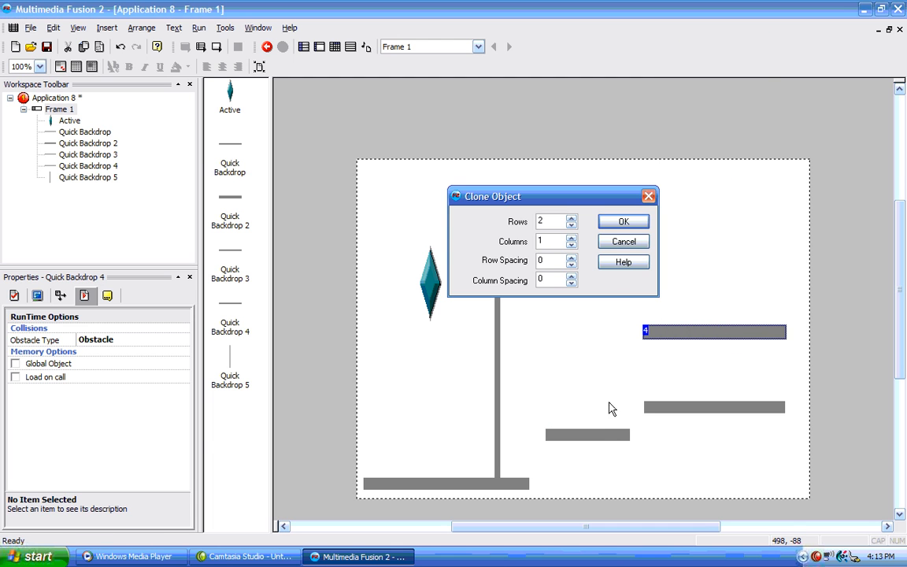
click(624, 222)
mouse_move(664, 353)
mouse_down()
mouse_move(526, 237)
mouse_move(439, 244)
mouse_move(460, 252)
mouse_up()
click(392, 246)
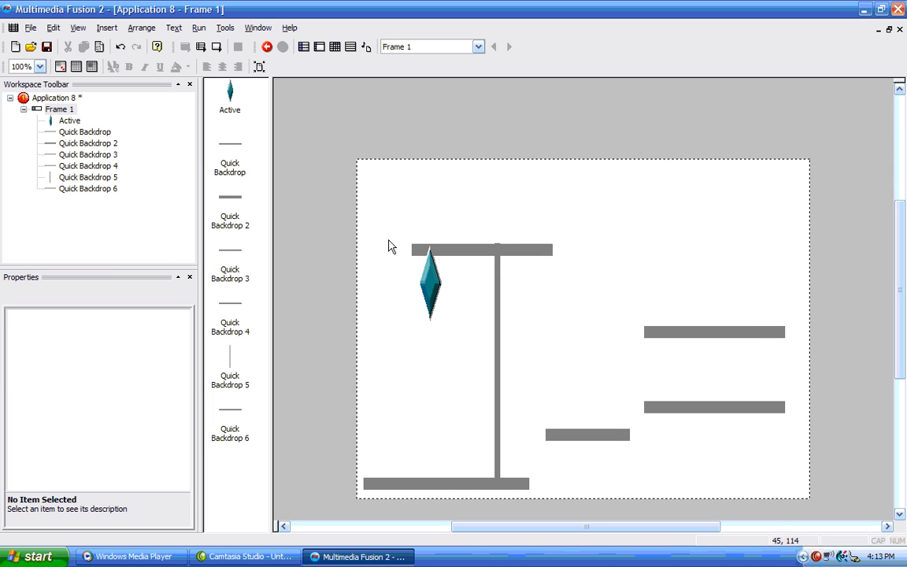
Set the obstacle type of Quick Backdrop 6, the bar across the top of the vertical strip, to Platform.
click(542, 250)
click(181, 340)
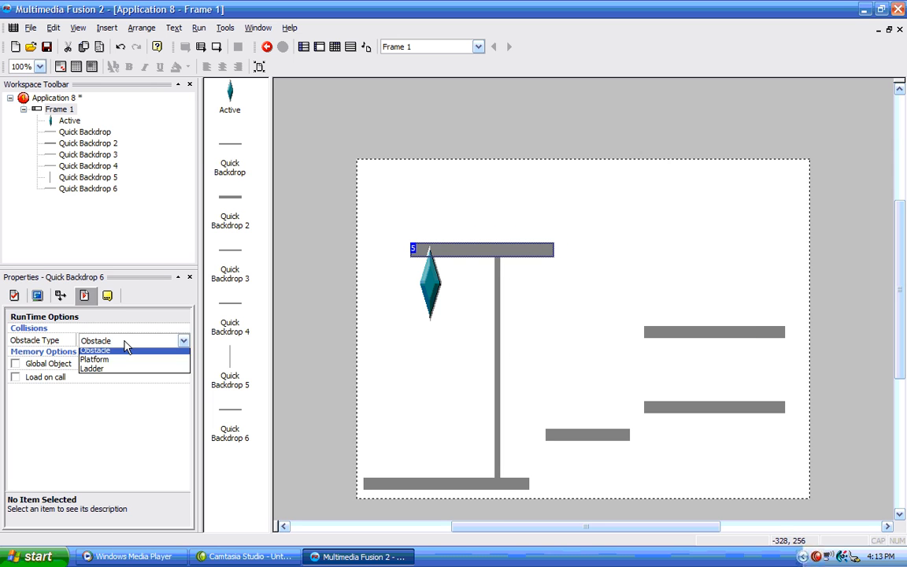
click(120, 373)
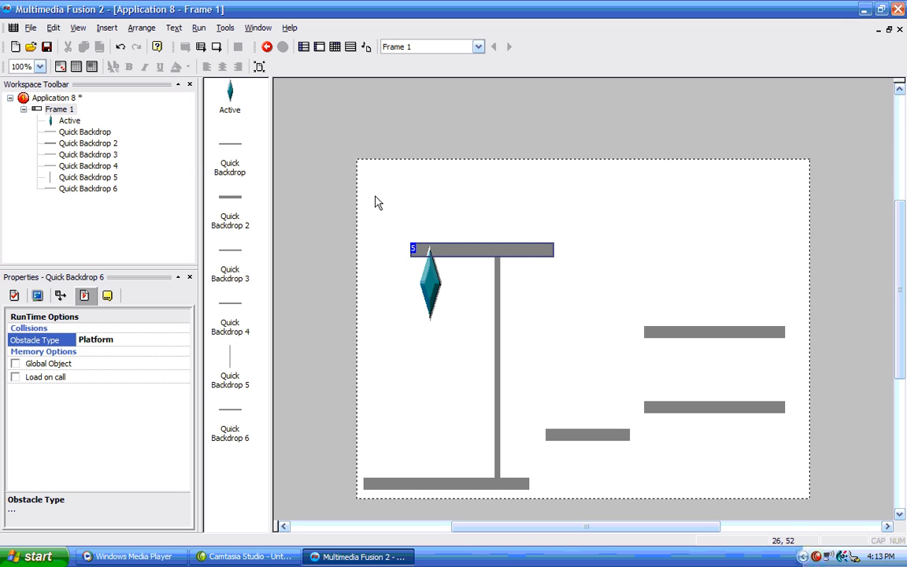
click(375, 200)
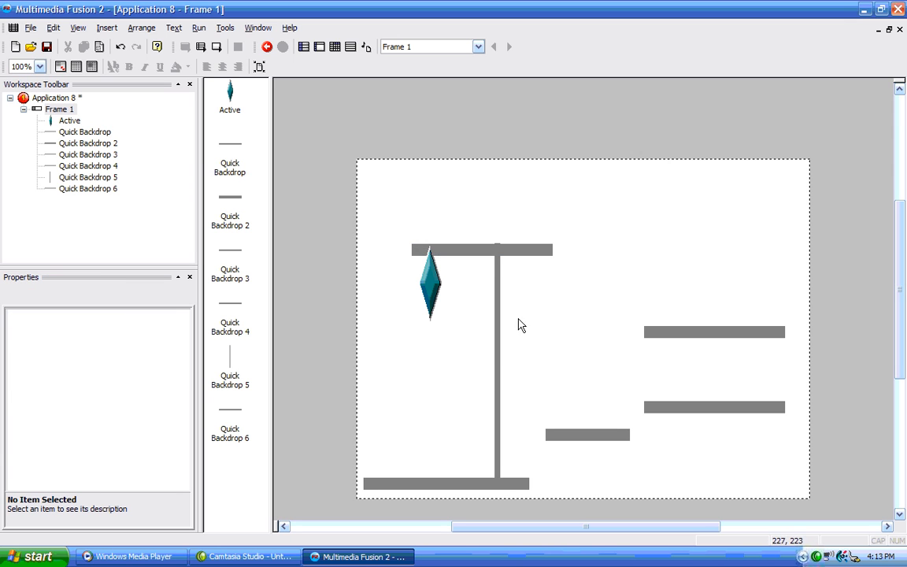
Set the obstacle type of the tall vertical strip, Quick Backdrop 5, to Ladder.
click(501, 364)
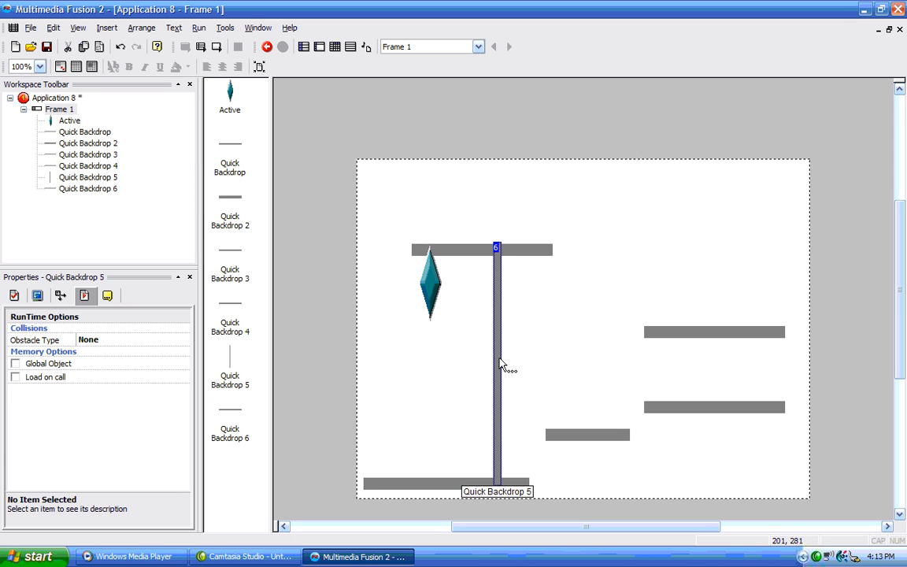
click(169, 341)
click(116, 381)
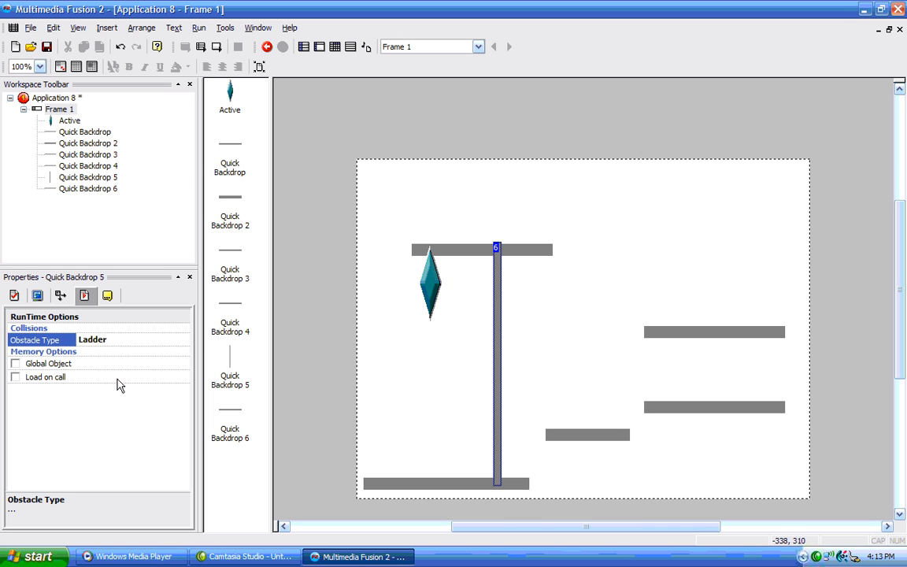
click(396, 367)
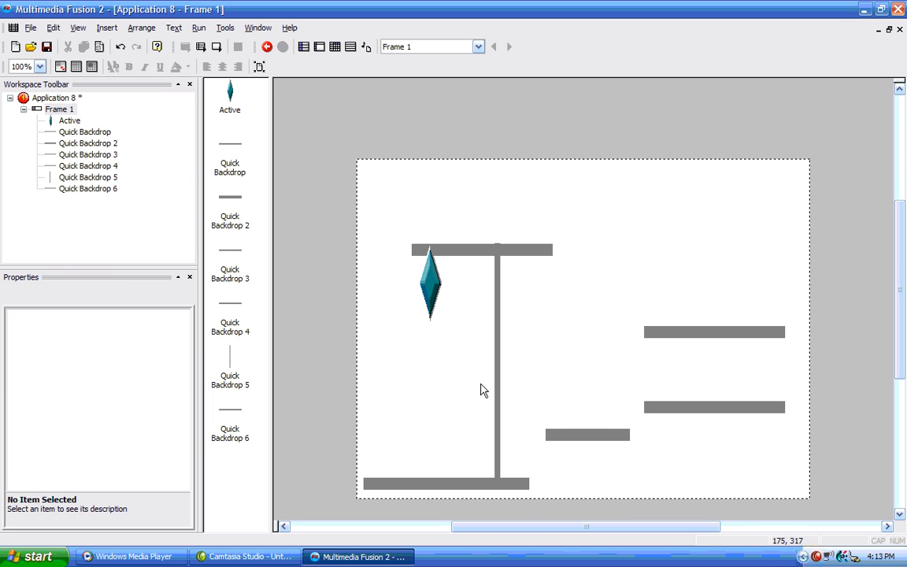
Test-run the game, walk the player to the ladder, try climbing and jumping there, and close the run window.
key(F8)
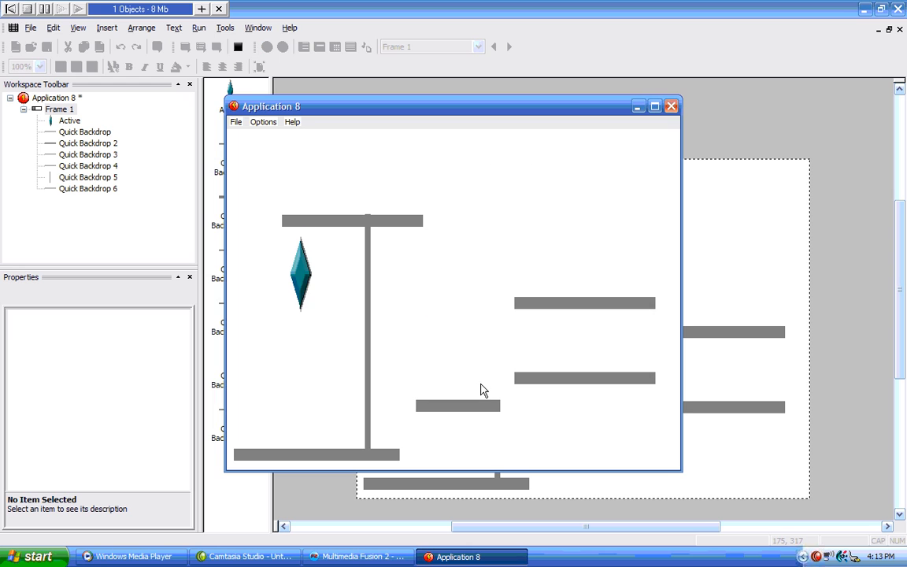
key(Right)
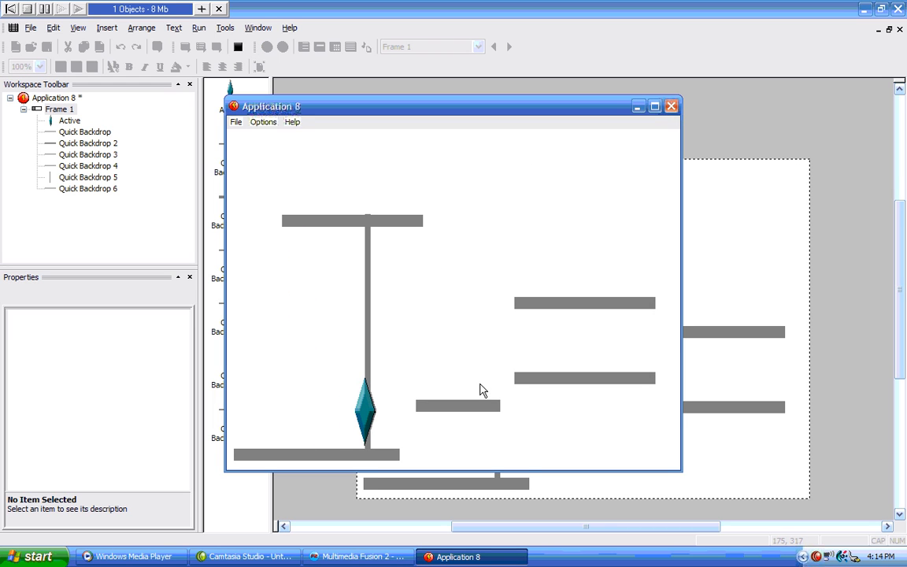
key(Right)
key(Down)
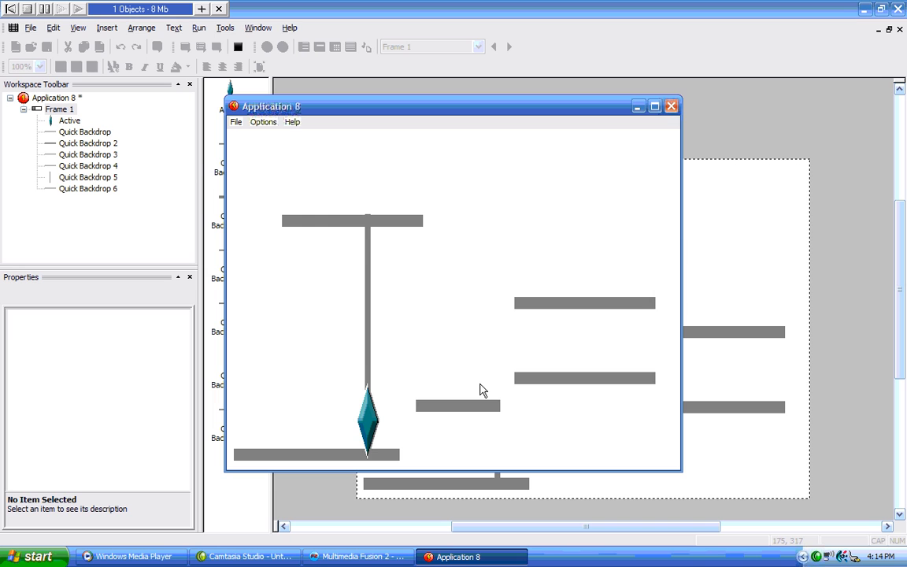
key(shift)
click(672, 106)
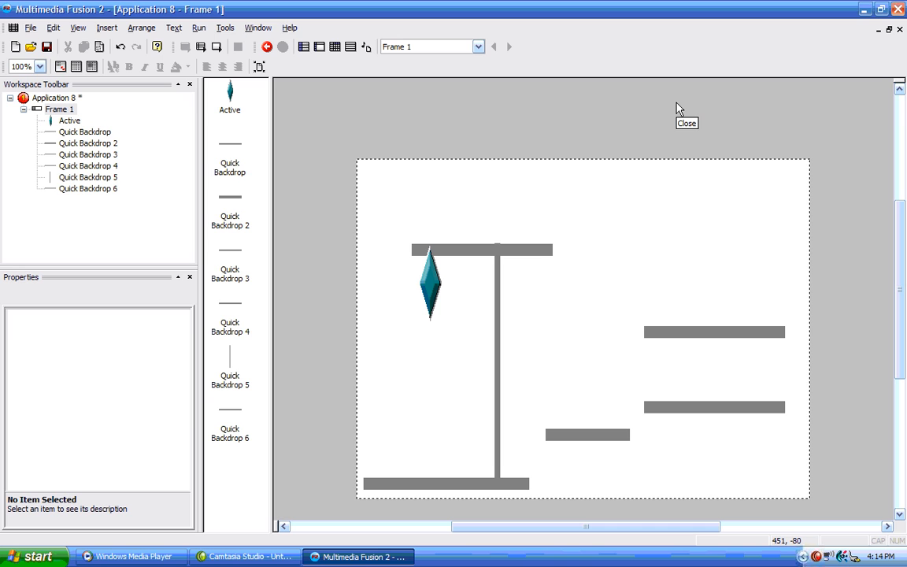